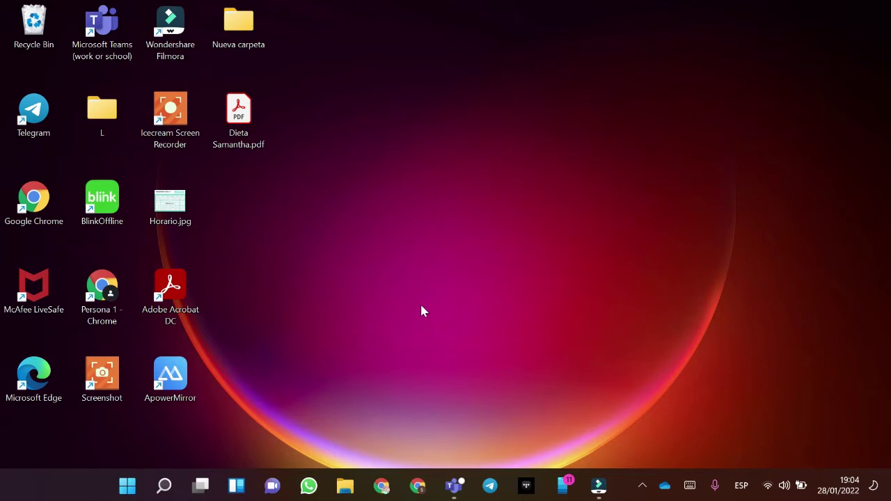
Open File Explorer and browse the folders in its navigation tree
key(super+e)
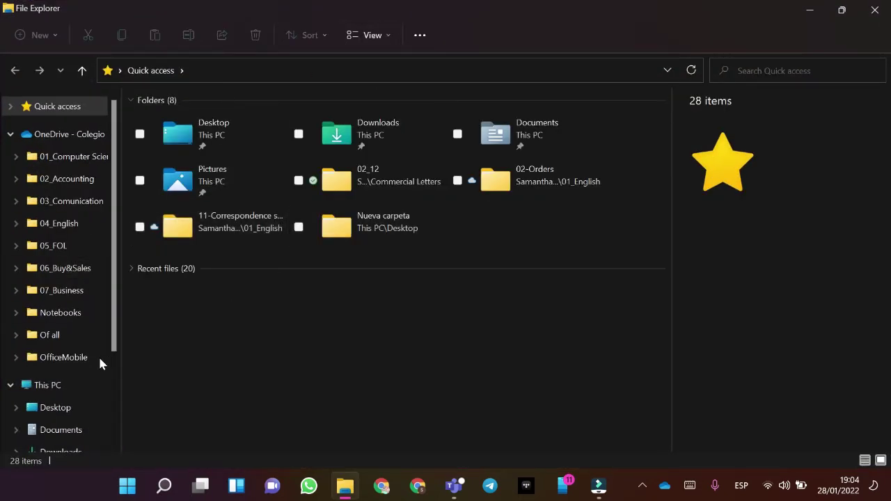
scroll(98, 345, down, 1)
click(77, 353)
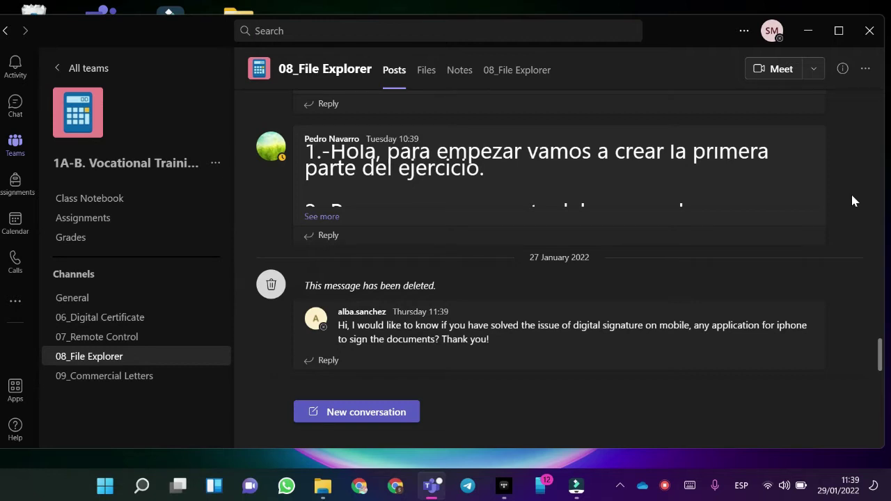
Find the Table of Contents picture in the Microsoft Teams 08_File Explorer channel posts and open it
scroll(569, 279, up, 2)
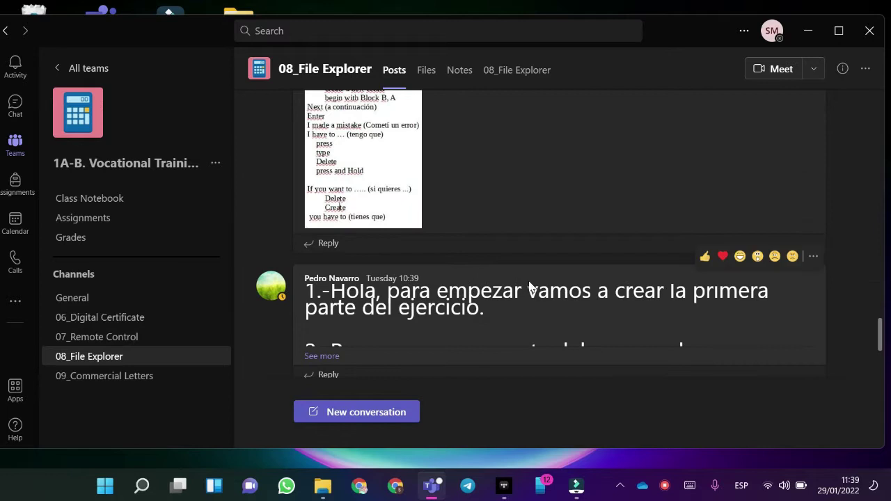
scroll(530, 272, up, 5)
scroll(465, 244, up, 10)
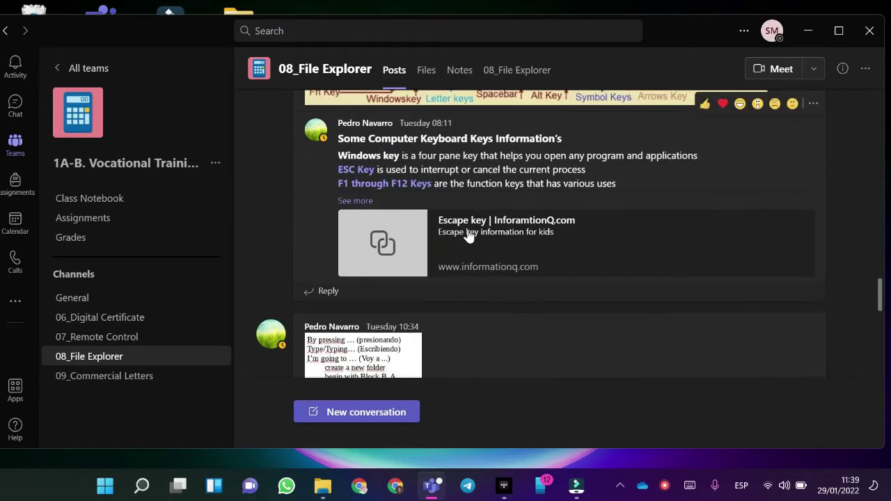
scroll(394, 220, down, 2)
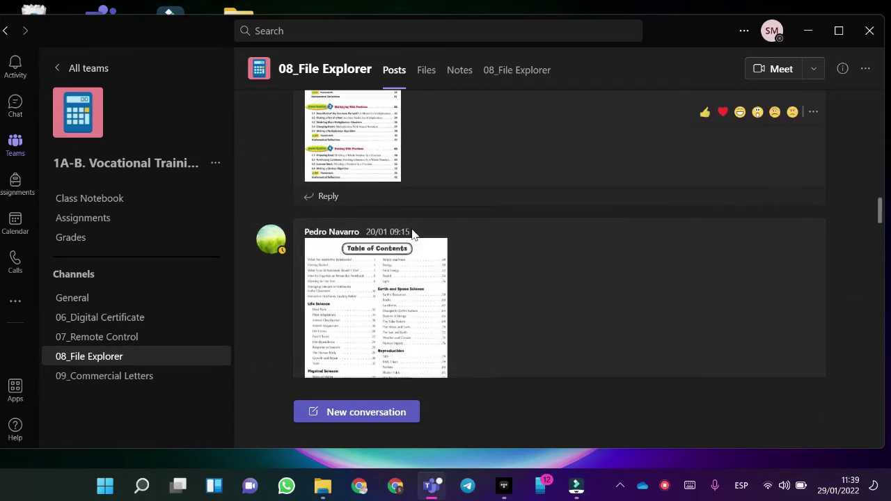
click(402, 274)
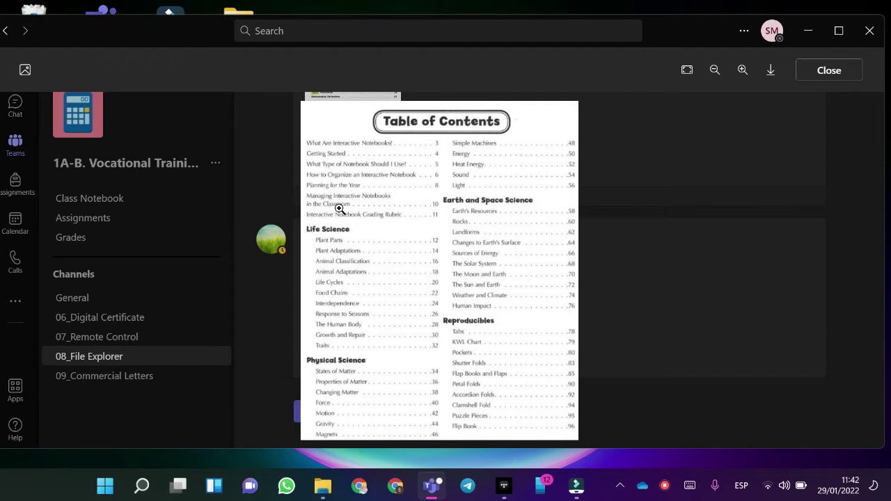
Open the Documents folder in a new File Explorer window and maximize the window
key(super+e)
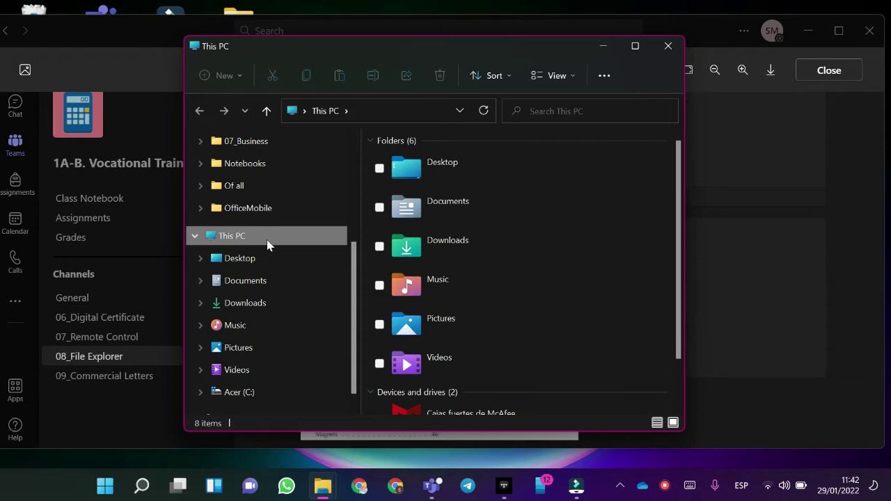
click(286, 279)
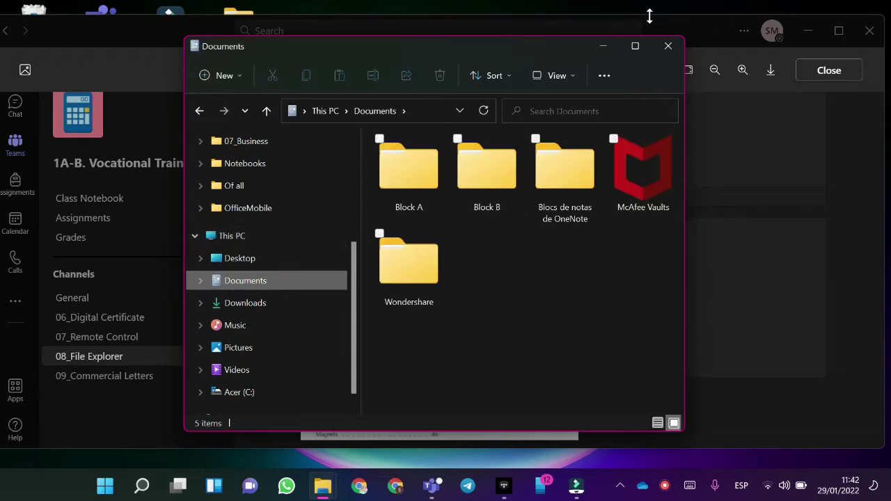
click(626, 50)
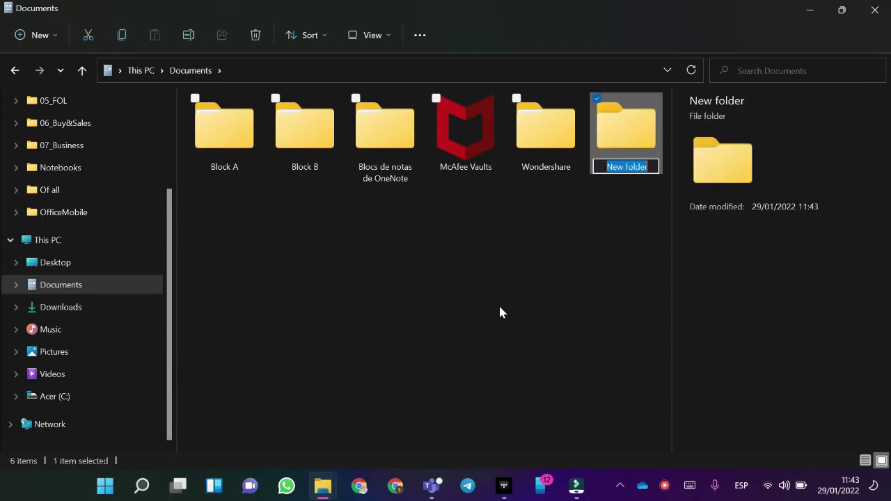
Name the new folder in Documents Block C
key(BackSpace)
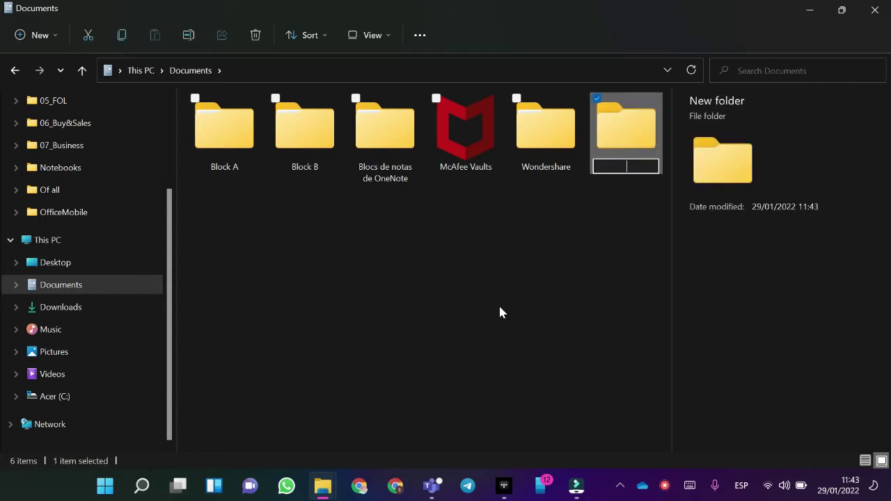
text(B)
key(Caps_Lock)
text(lock)
key(Caps_Lock)
text(C)
key(Caps_Lock)
key(Return)
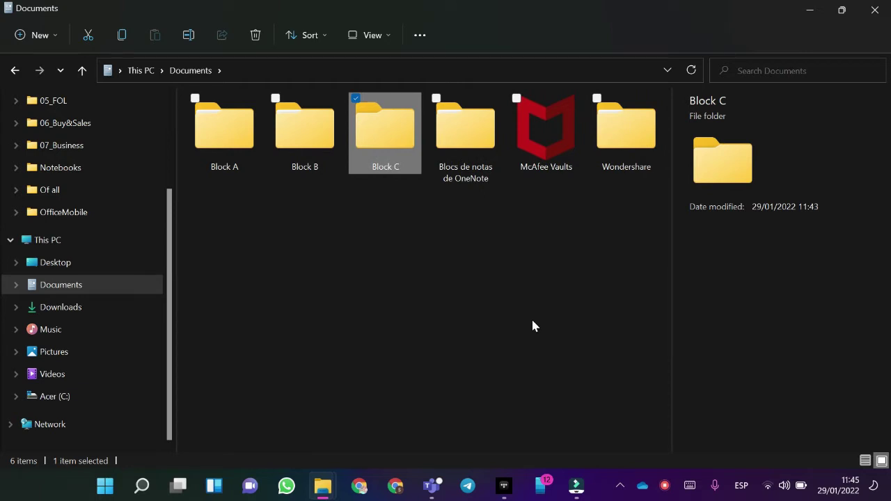
Open the Block C folder, and look up the title of the Table of Contents picture in Microsoft Teams before returning
drag(471, 221, 400, 154)
double_click(418, 148)
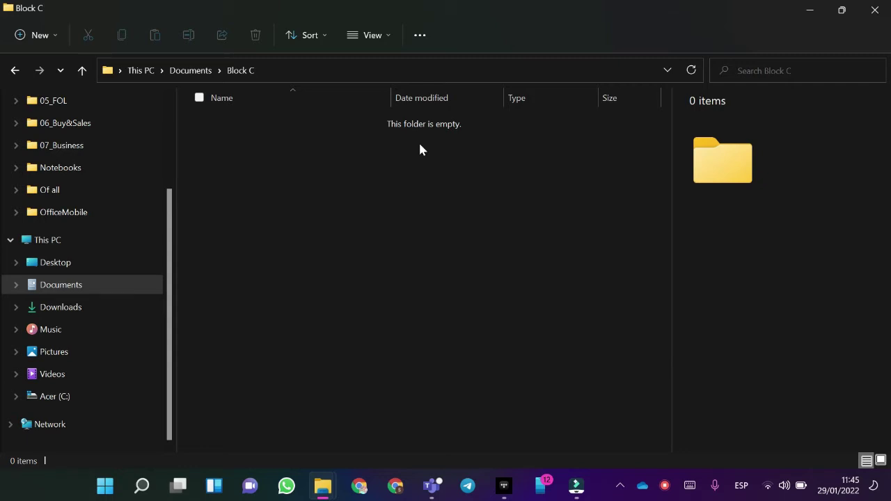
key(alt+Tab)
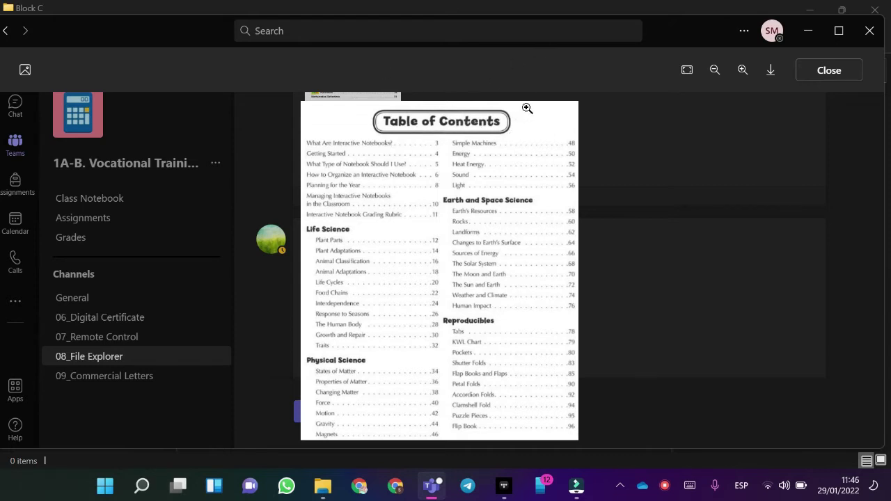
key(alt+Tab)
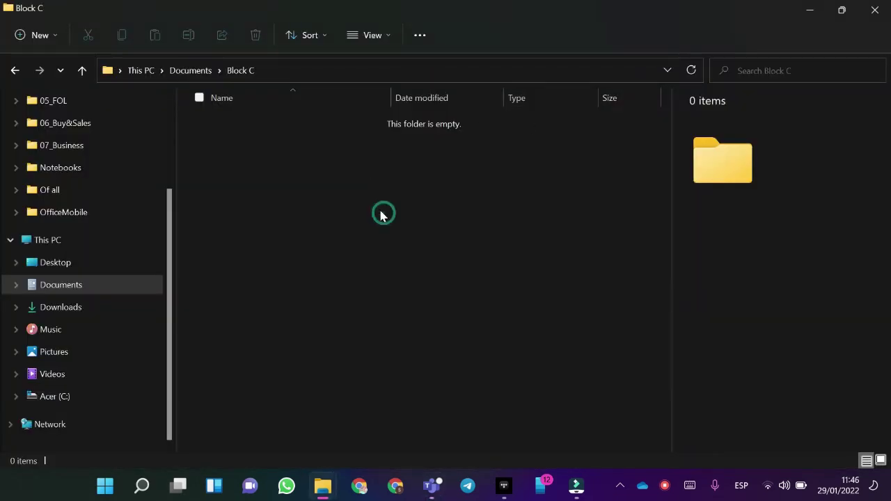
Create a folder named Table of contents inside Block C
key(ctrl+shift+n)
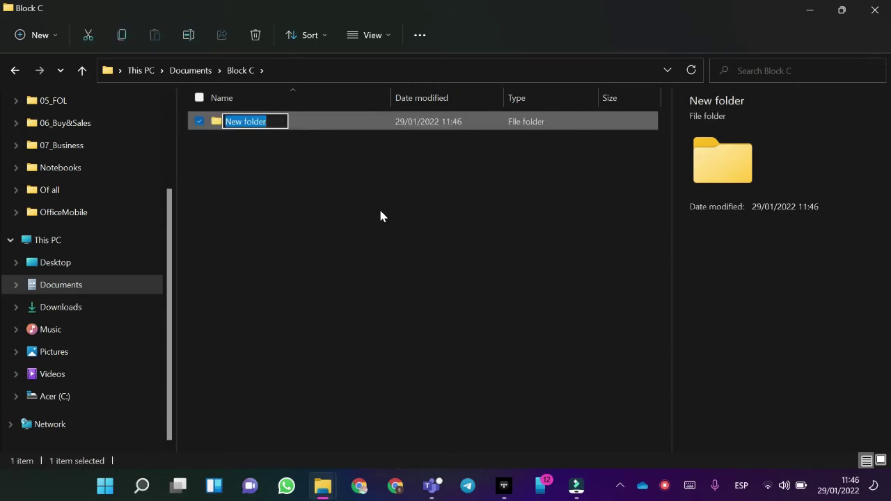
text(T)
key(Caps_Lock)
text(able )
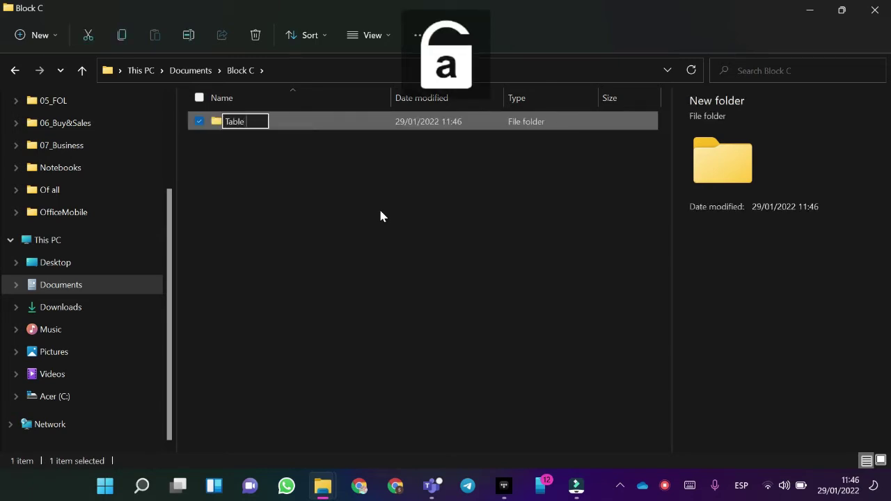
text(of contents)
key(Return)
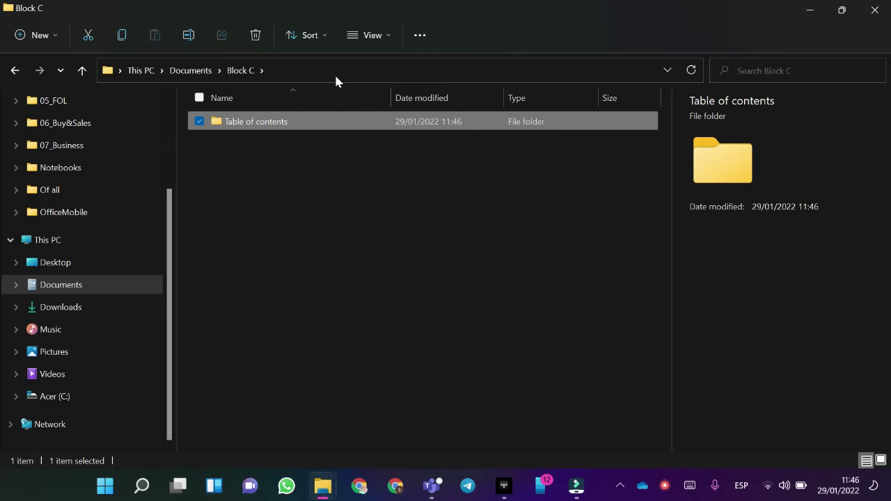
Open the Table of contents folder and create four new folders in it with their default names
key(Return)
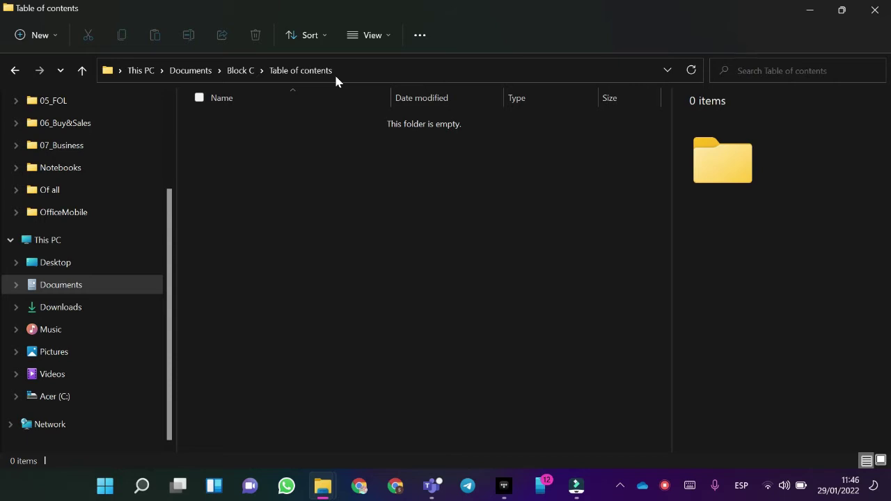
key(ctrl+shift+n)
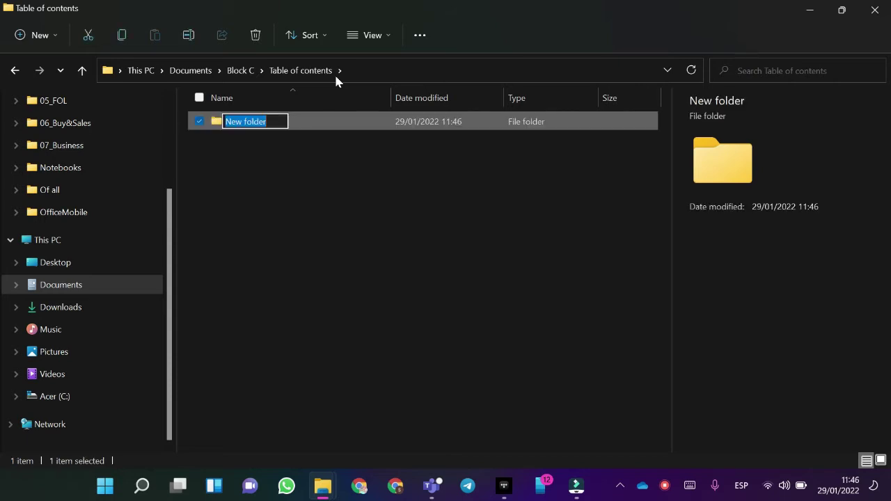
key(Return)
key(ctrl+shift+n)
key(Return)
key(ctrl+shift+n)
key(Return)
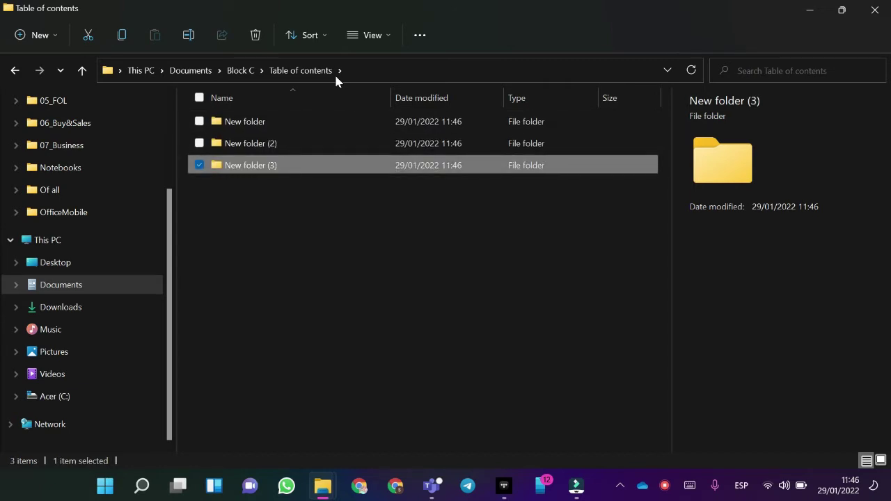
key(ctrl+shift+n)
key(Return)
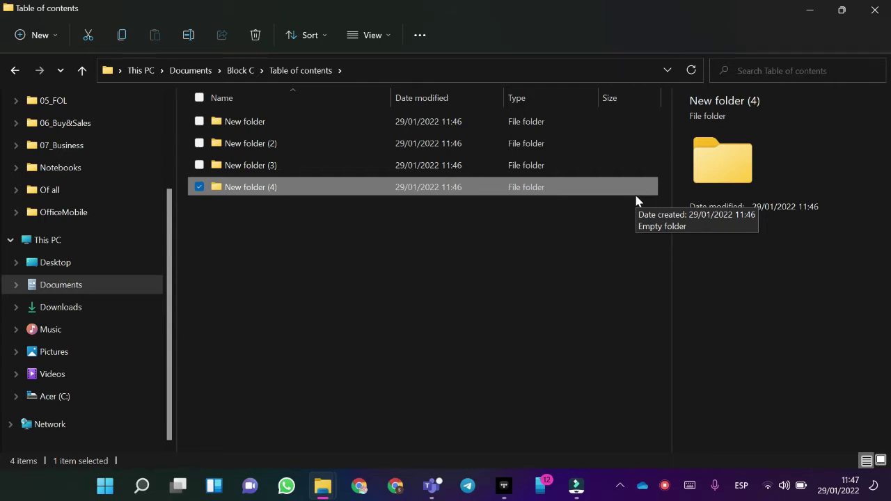
Enlarge the Table of Contents picture in Microsoft Teams, and return to File Explorer to select the first new folder
key(alt+Tab)
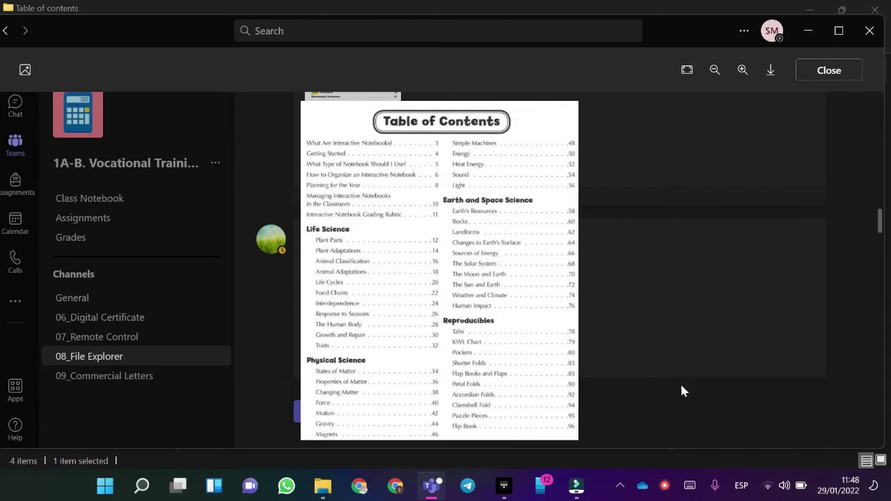
click(580, 356)
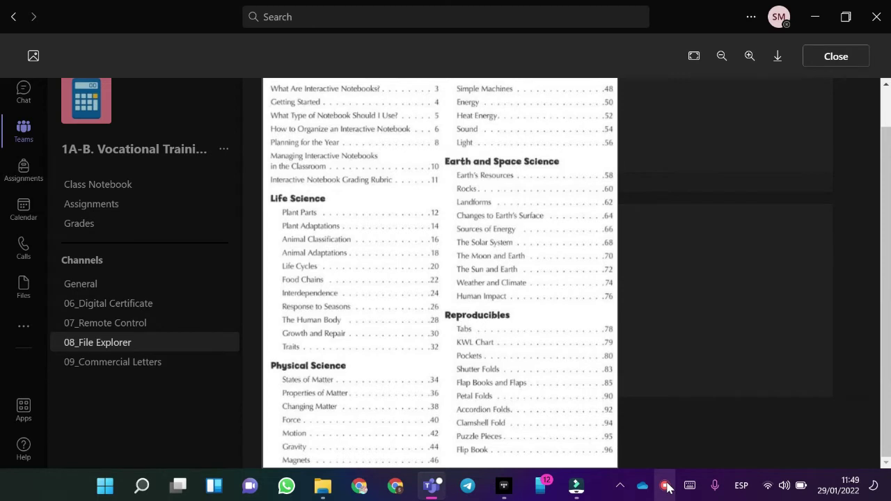
key(alt+Tab)
key(Up)
key(Up)
key(Up)
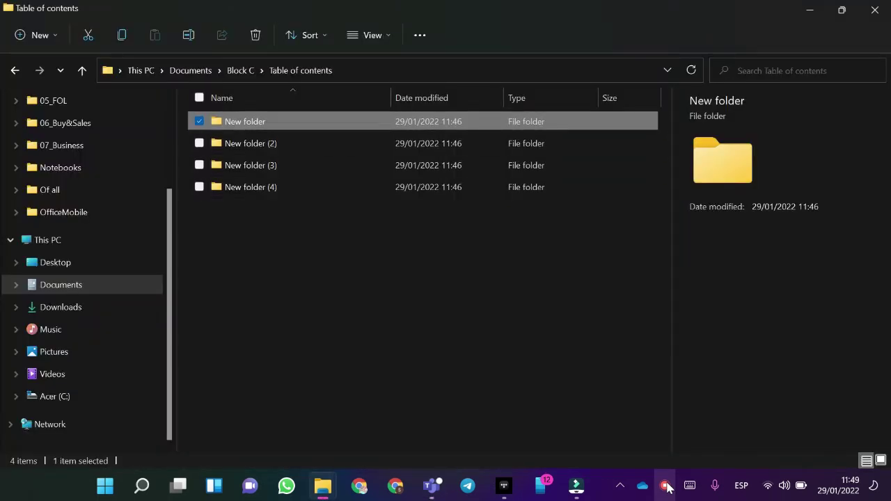
key(F2)
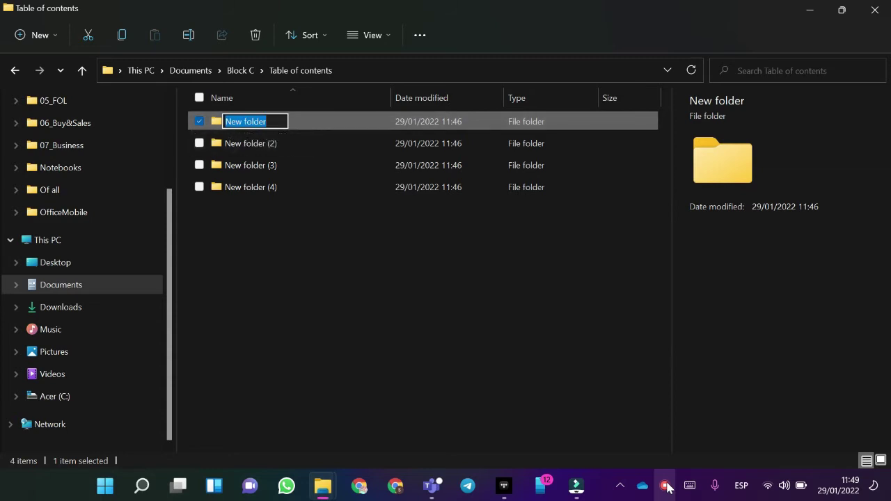
key(BackSpace)
key(Return)
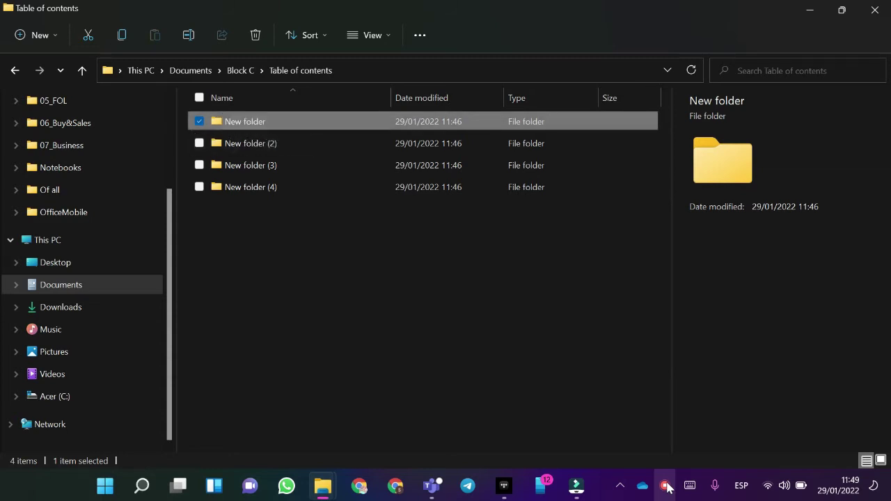
Check the first section heading in the Table of Contents picture and rename the first folder as 01_Life Science
key(alt+Tab)
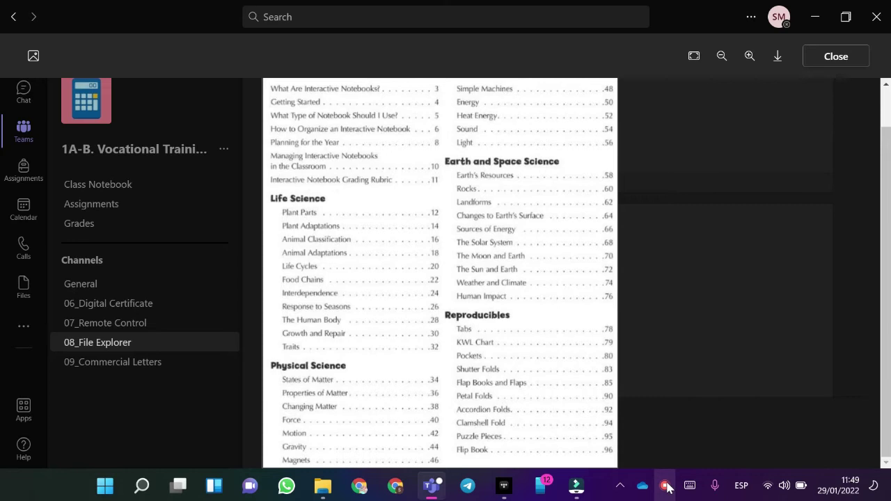
key(alt+Tab)
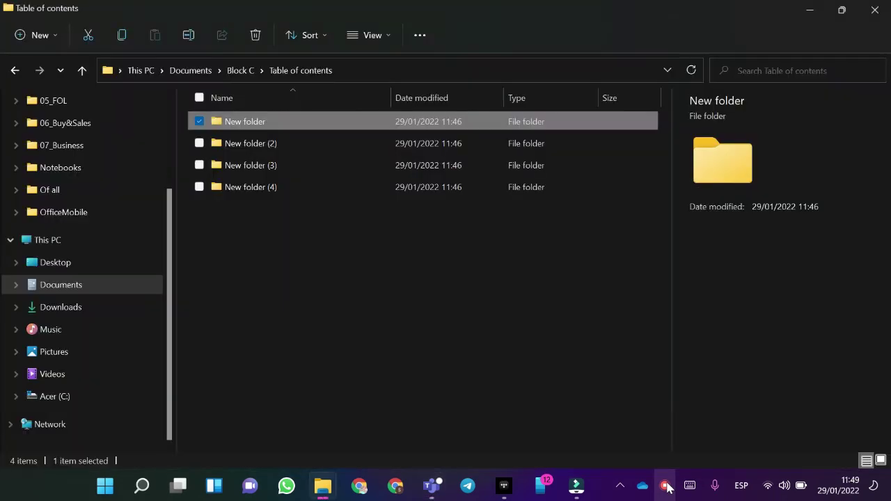
key(F2)
key(BackSpace)
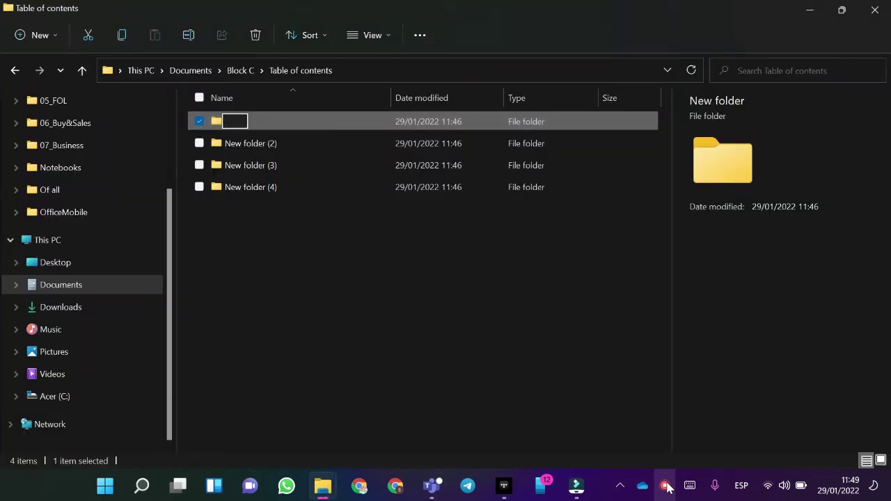
key(Caps_Lock)
text(01_)
key(Caps_Lock)
key(Caps_Lock)
text(Life S)
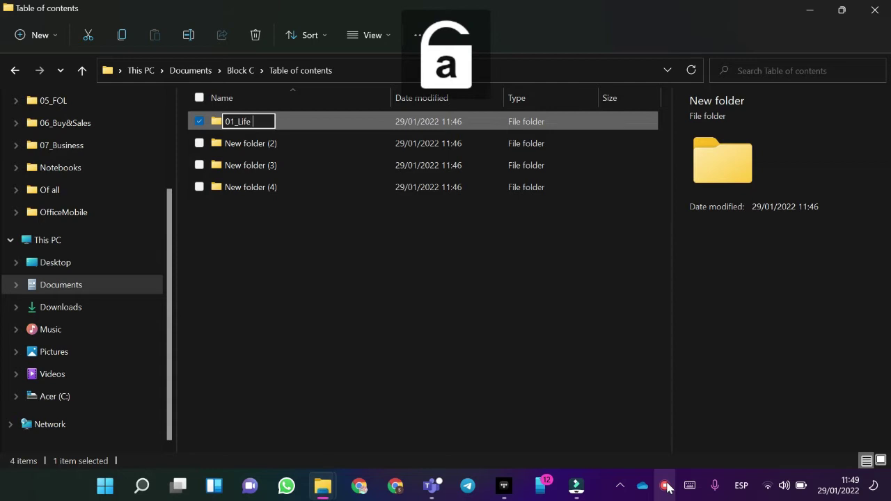
key(Caps_Lock)
text(S)
key(Caps_Lock)
text(cience)
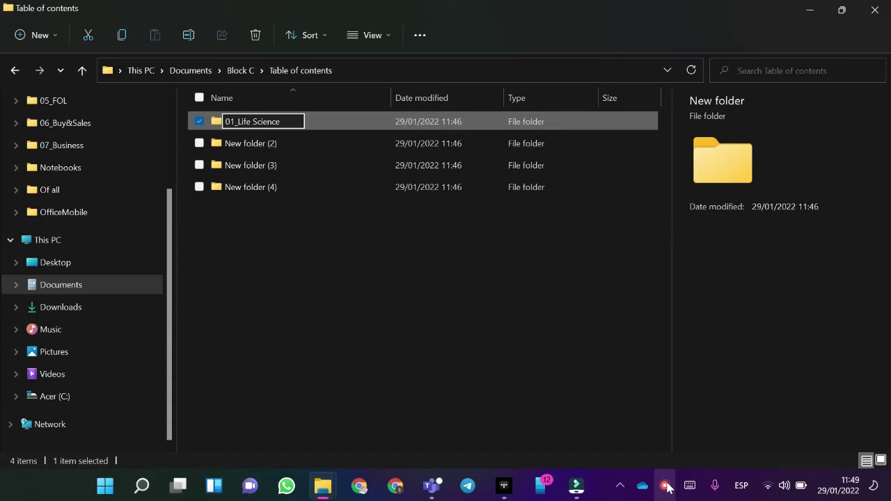
key(Return)
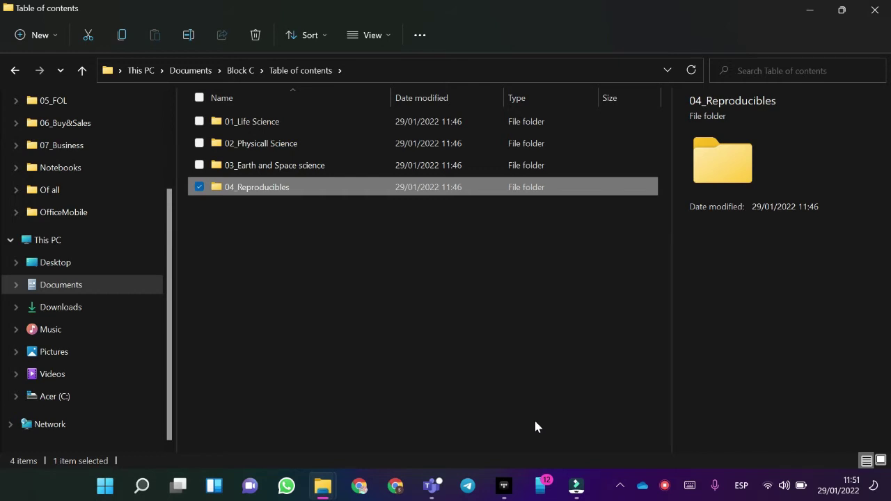
Check the section headings in the Table of Contents picture in Microsoft Teams, and open the 01_Life Science folder in File Explorer
key(alt+Tab)
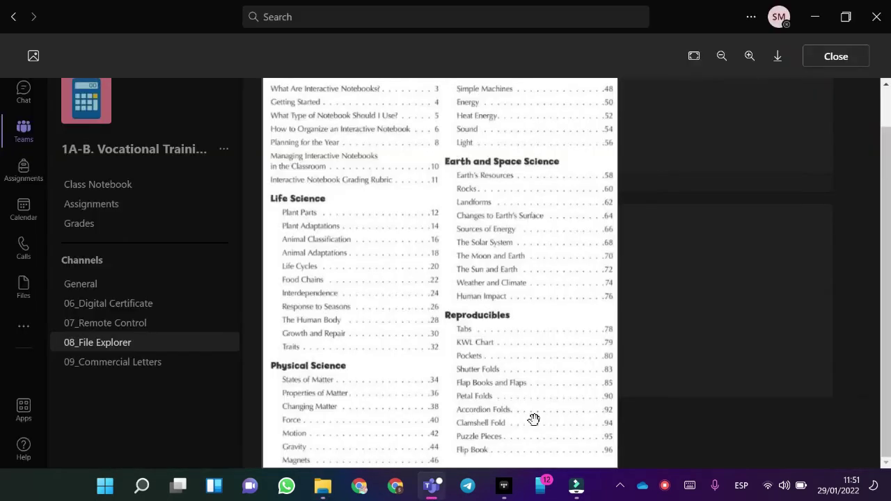
key(alt+Tab)
key(alt+Tab)
key(alt+Tab)
key(alt+Tab)
key(alt+Tab)
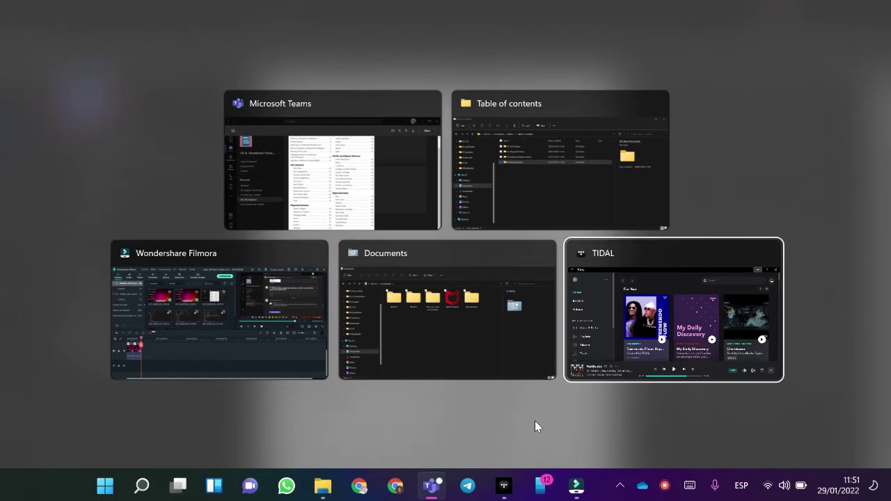
key(alt+Tab)
key(Up)
key(Up)
key(Up)
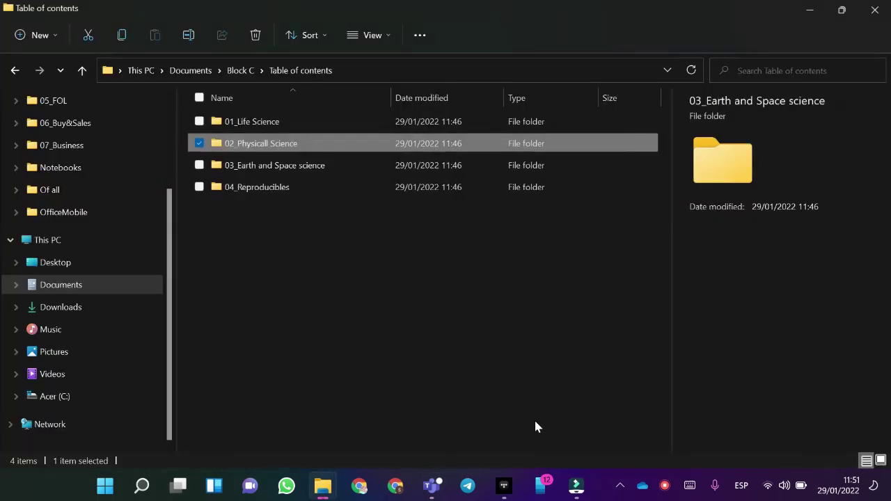
key(Return)
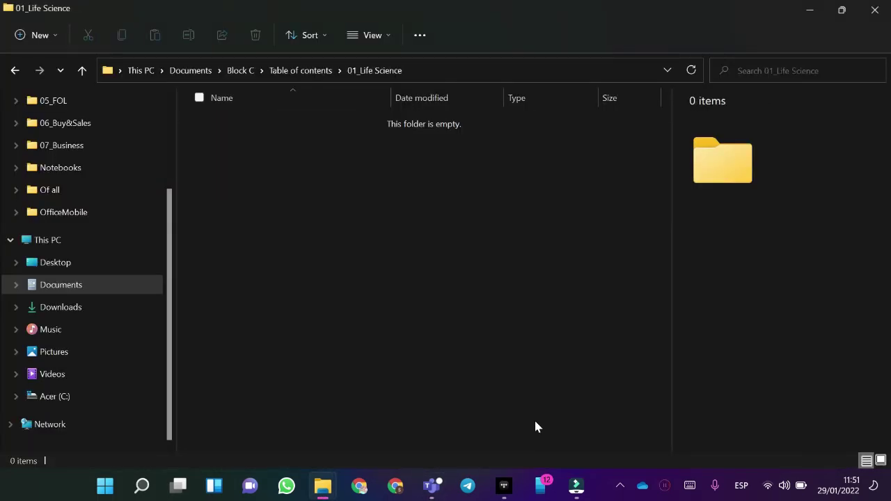
Check the first Life Science entry in the Teams picture and create a folder named 1.1 Plant parts inside 01_Life Science
key(alt+Tab)
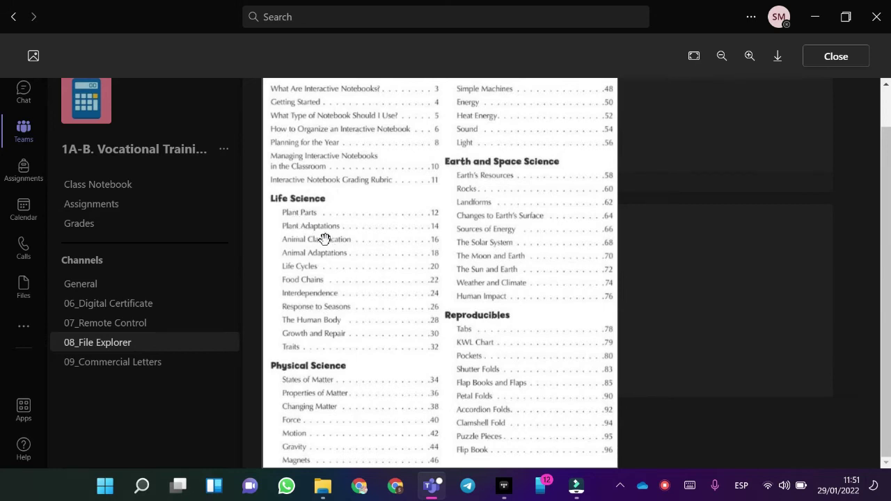
key(alt+Tab)
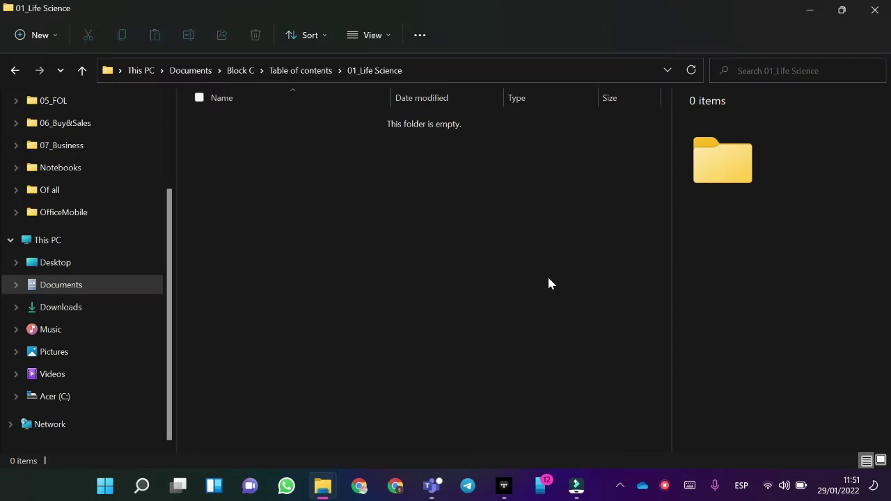
key(ctrl+shift+n)
key(BackSpace)
text(1.1)
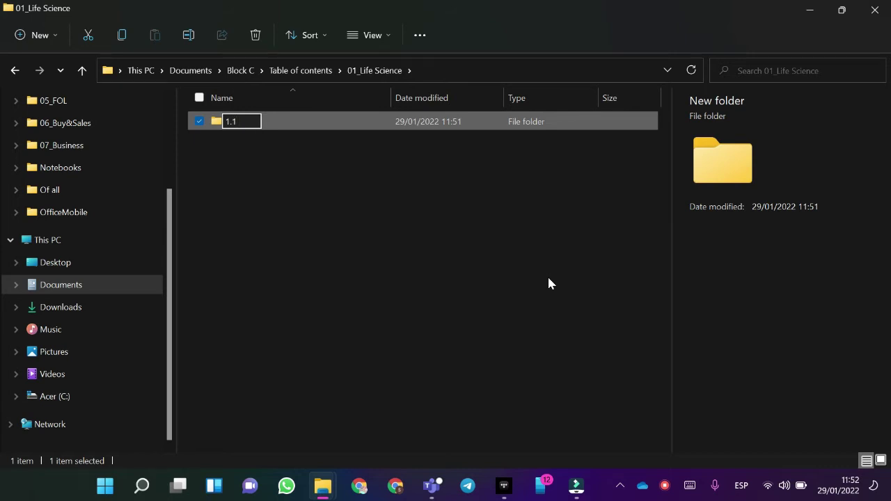
key(Caps_Lock)
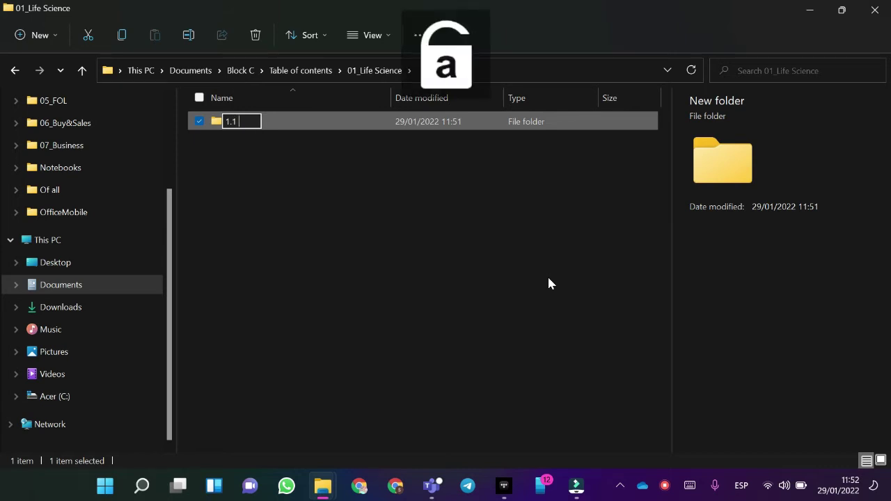
text(P)
key(Caps_Lock)
key(Caps_Lock)
text(a)
key(BackSpace)
text(lant)
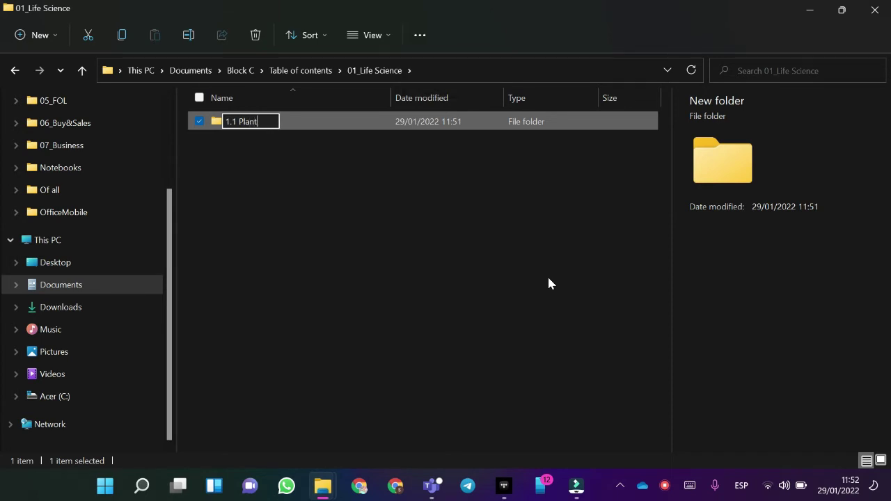
text( parts)
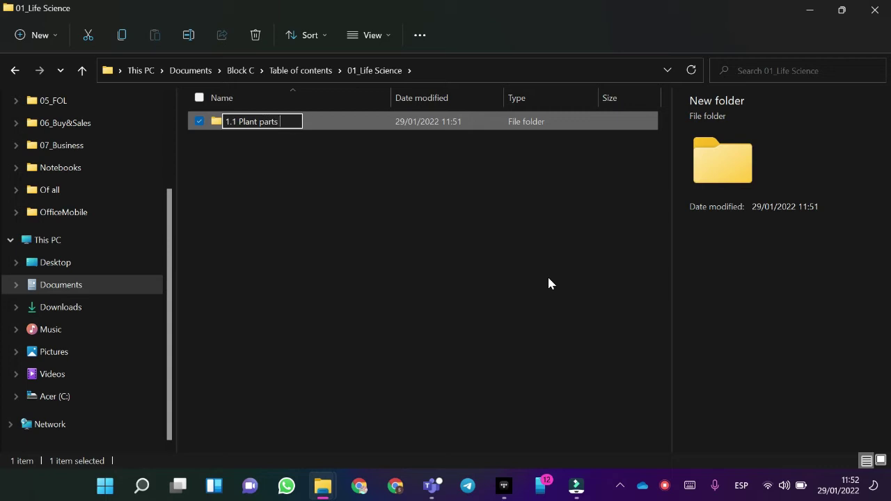
key(Return)
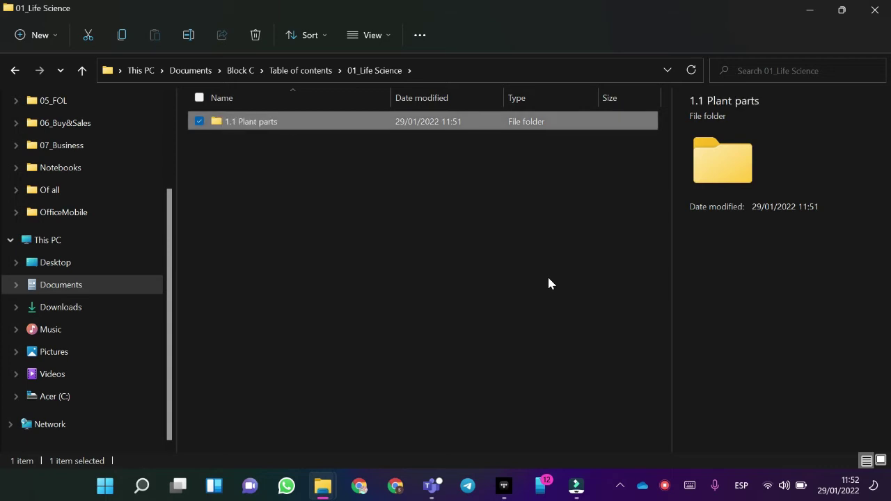
Compare the Life Science entries in the Teams picture with the subfolders of 01_Life Science in File Explorer
key(alt+Tab)
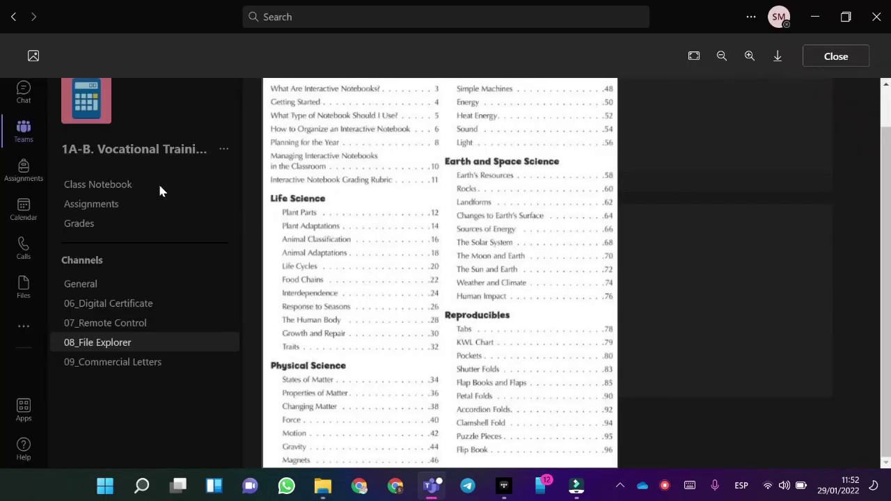
key(alt+Tab)
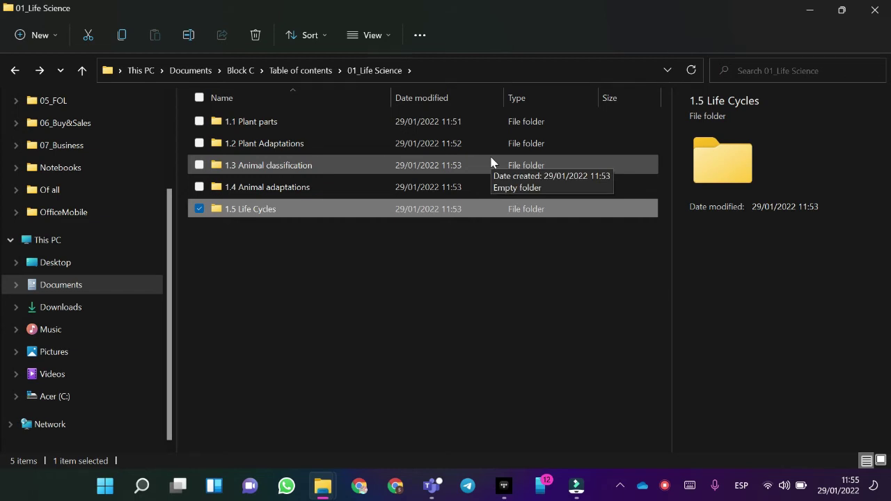
key(alt+Tab)
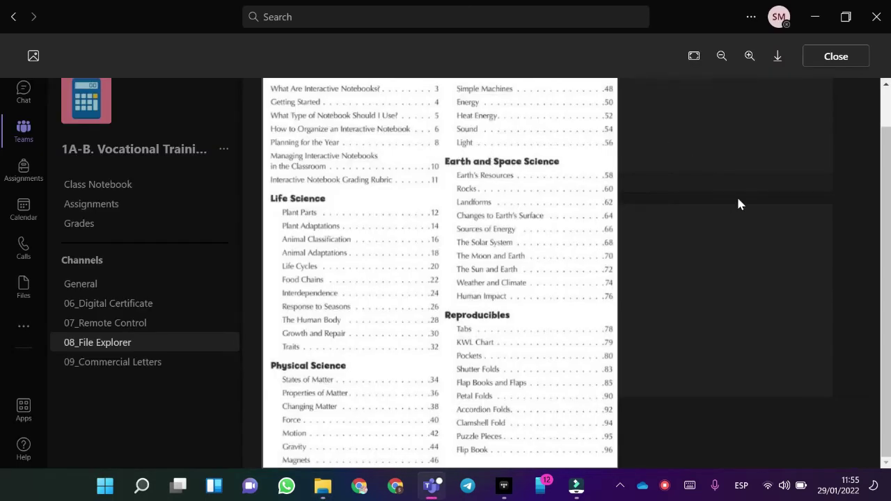
key(alt+Tab)
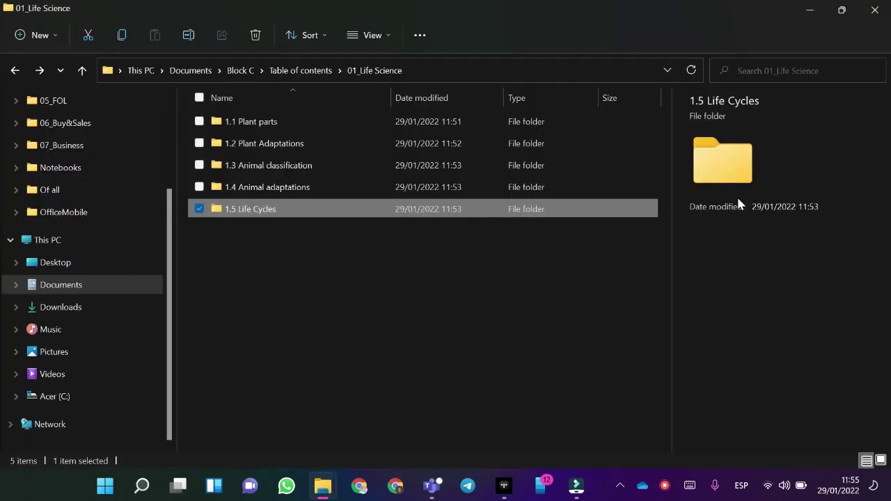
key(alt+Tab)
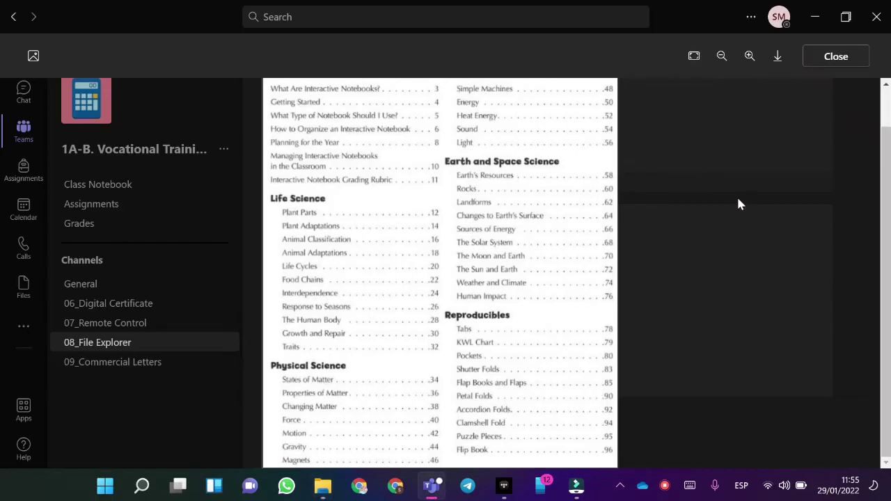
key(alt+Tab)
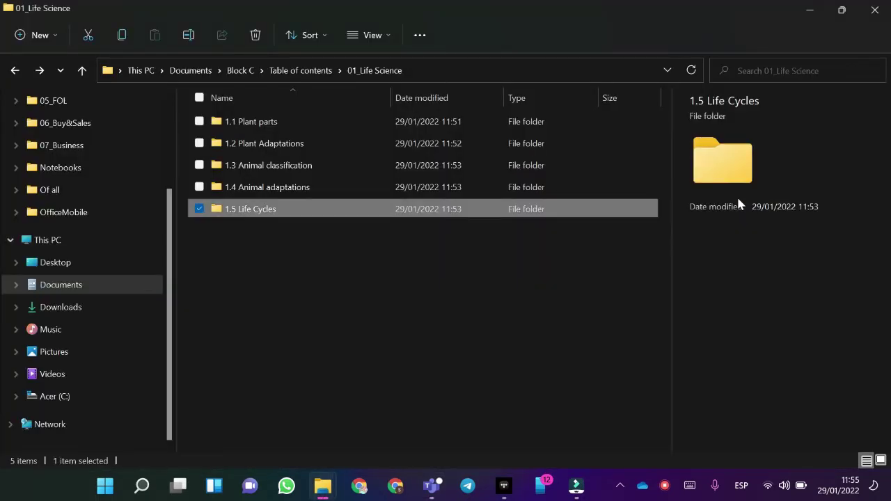
key(alt+Tab)
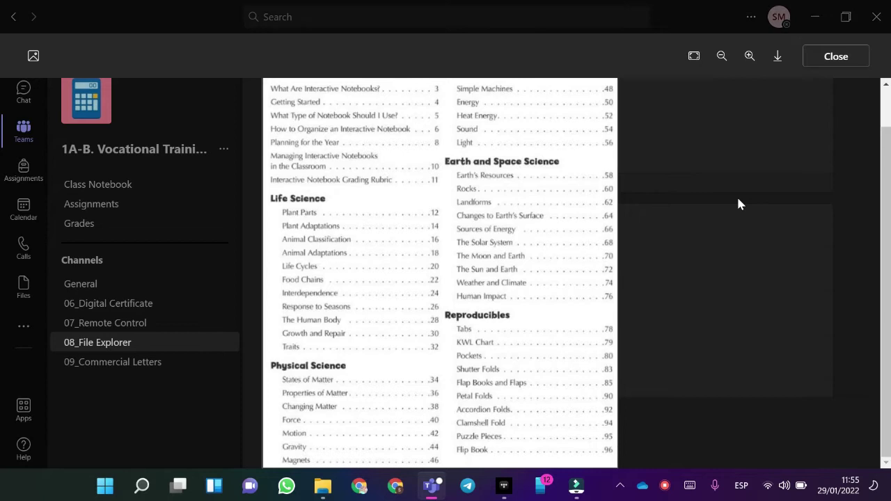
key(alt+Tab)
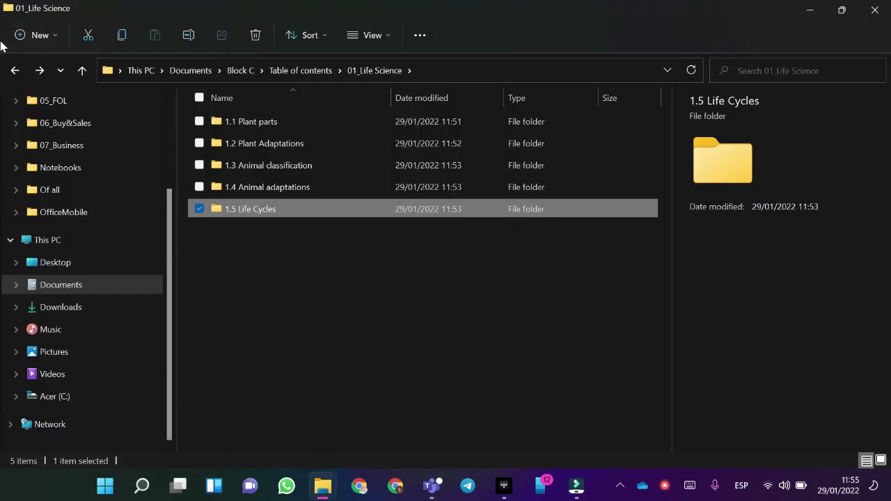
Return to the Table of contents folder, open 02_Physicall Science and create five new folders in it with their default names
click(15, 70)
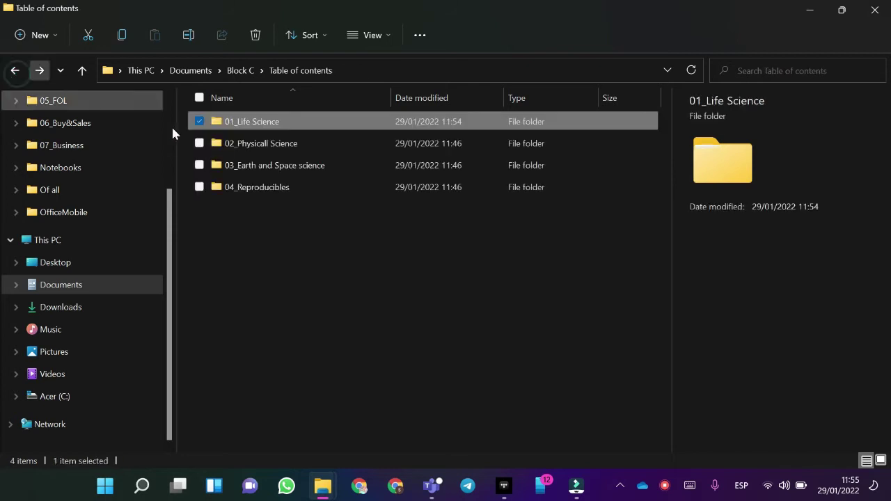
double_click(246, 143)
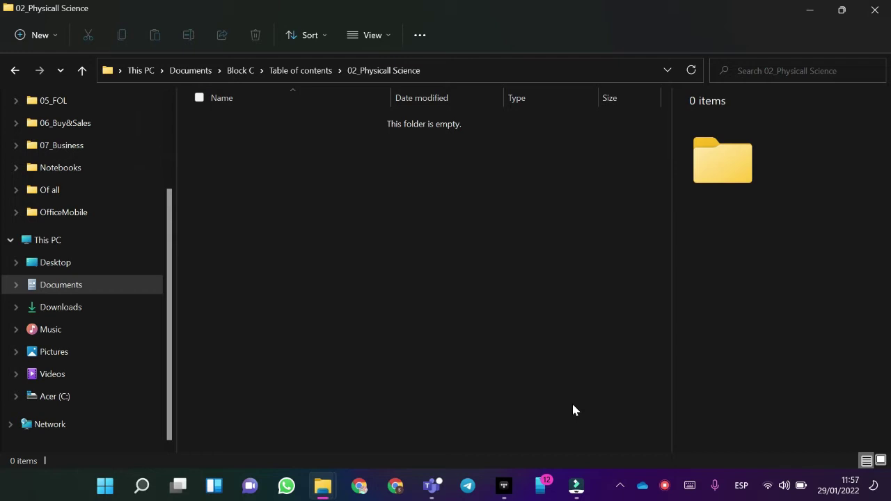
key(ctrl+shift+n)
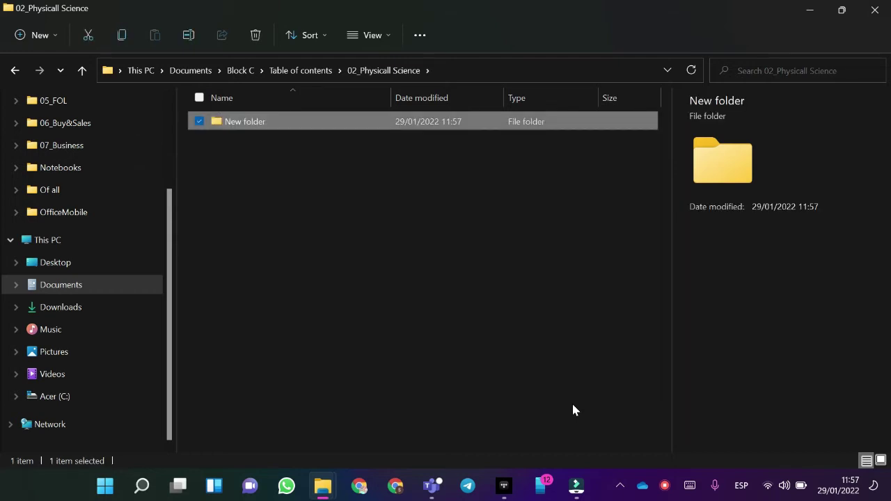
key(ctrl+shift+n)
key(Return)
key(ctrl+shift+n)
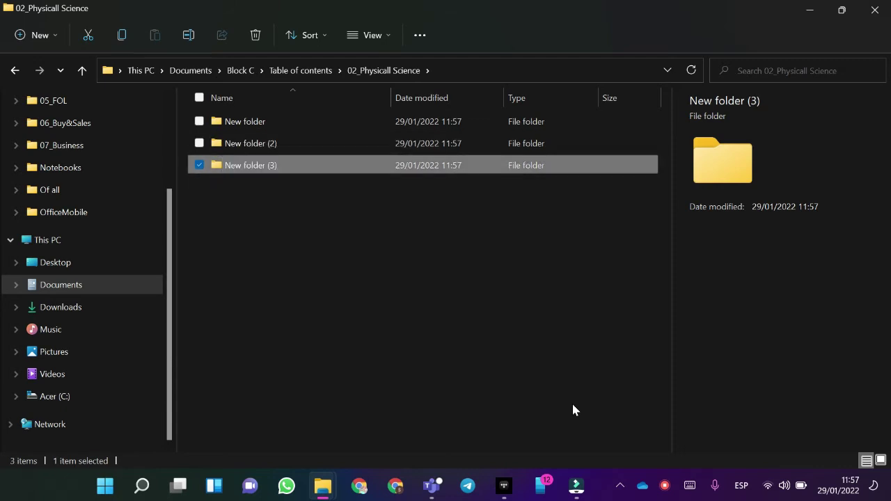
key(ctrl+shift+n)
key(Return)
key(ctrl+shift+n)
key(Return)
Check the first Physical Science entry in the Teams picture and rename the first new folder as 2.1 States o matter
key(Up)
key(Up)
key(Up)
key(Up)
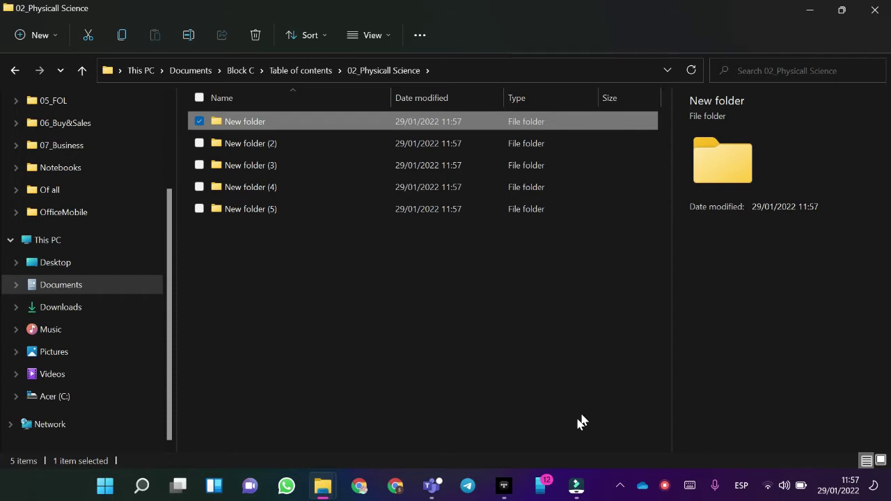
key(alt+Tab)
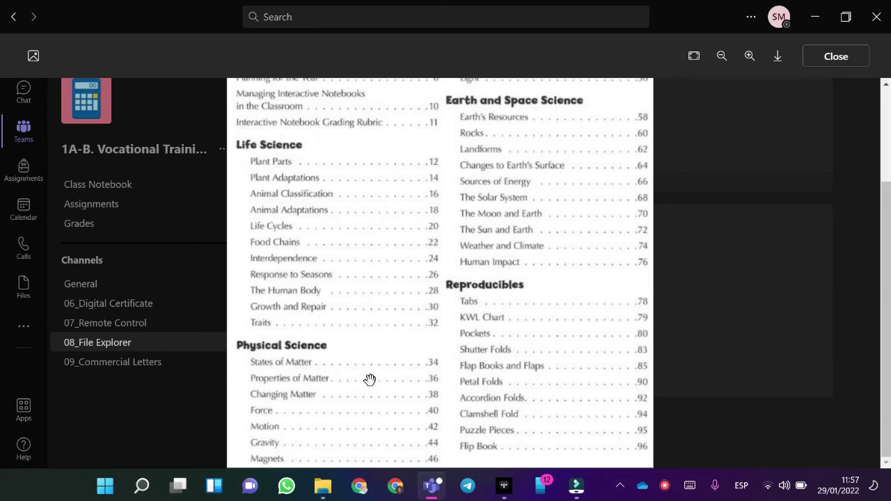
key(alt+Tab)
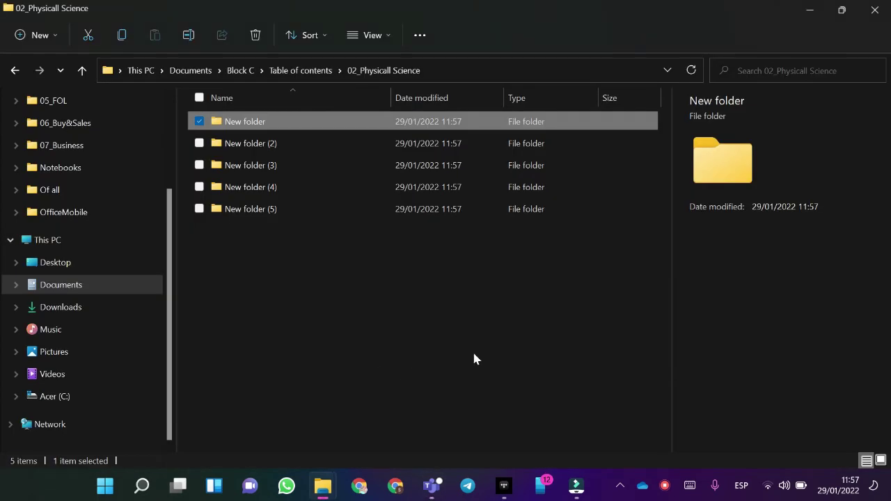
key(F2)
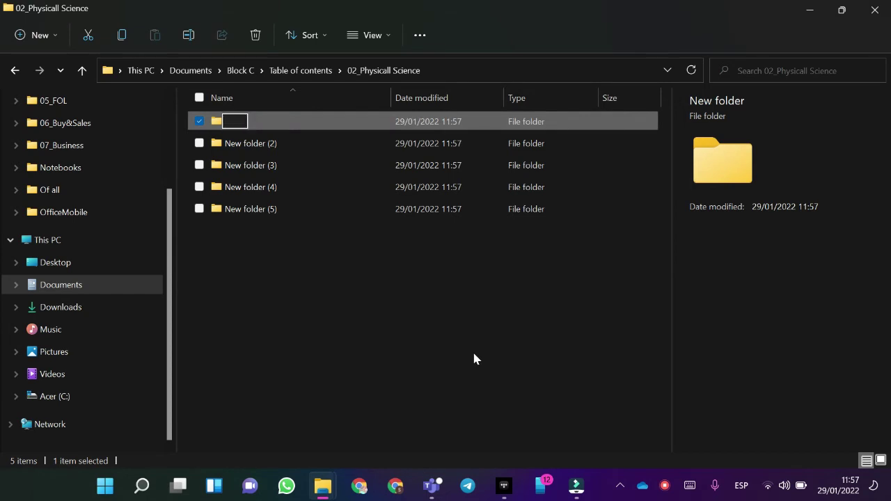
key(Caps_Lock)
text(S)
key(Caps_Lock)
text(at)
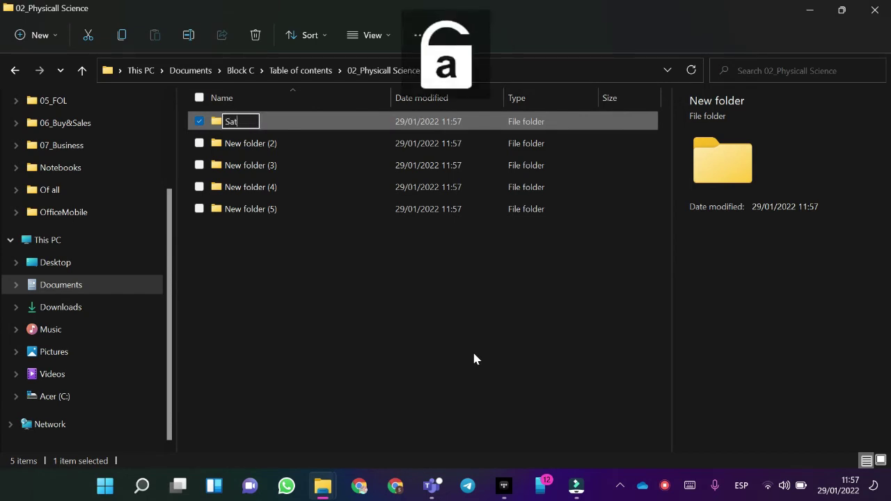
key(BackSpace)
key(BackSpace)
key(BackSpace)
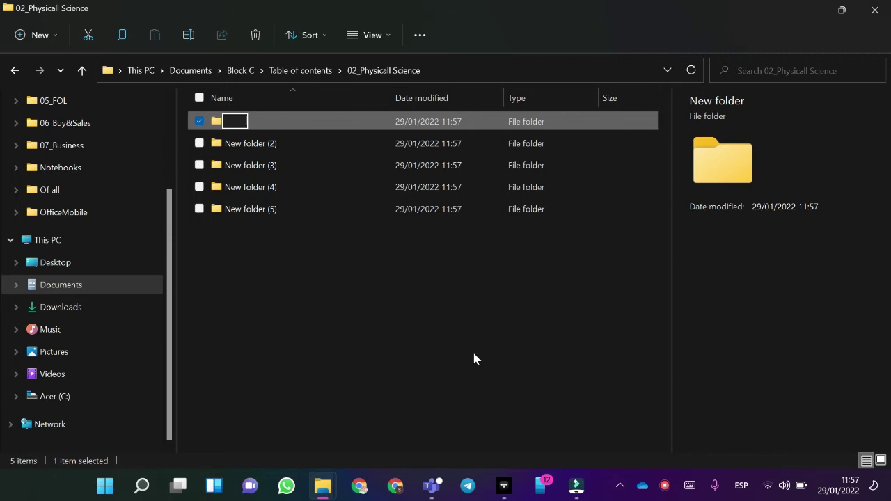
text(2.1)
key(Caps_Lock)
text(S)
key(Caps_Lock)
text(tate)
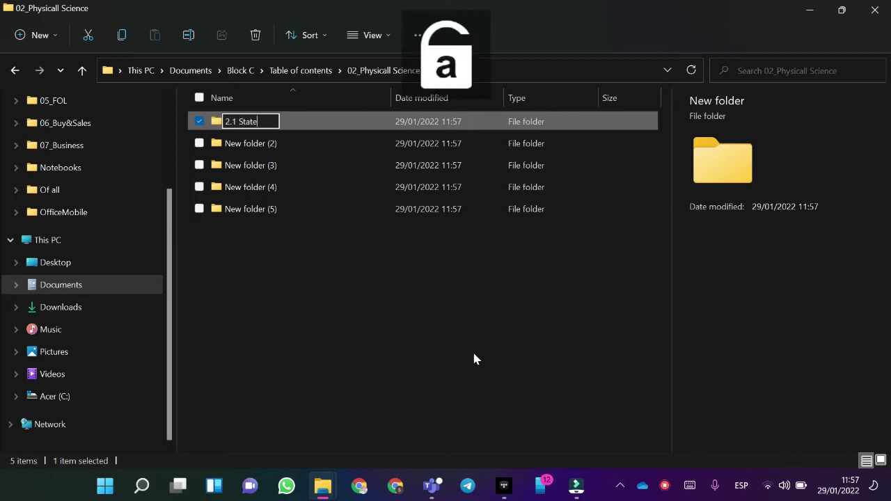
text(s )
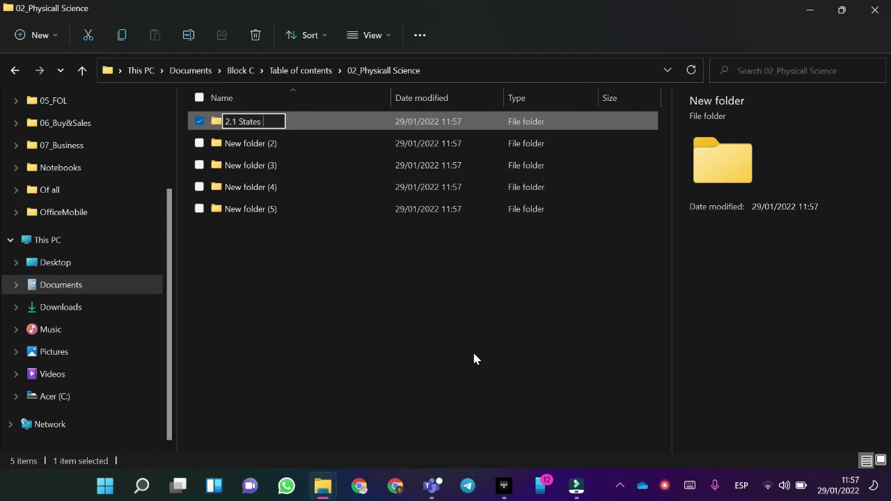
text(o matter)
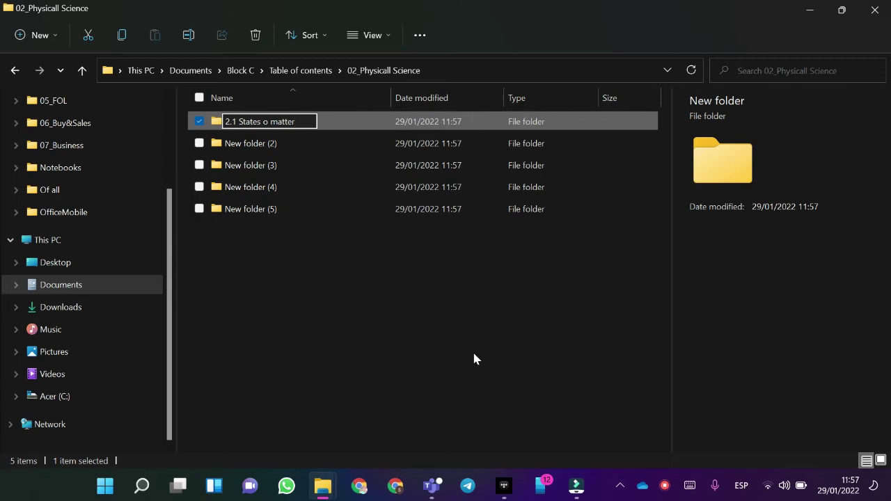
key(Return)
Compare the Physical Science entries in the Teams picture with the subfolders of 02_Physicall Science in File Explorer
key(alt+Tab)
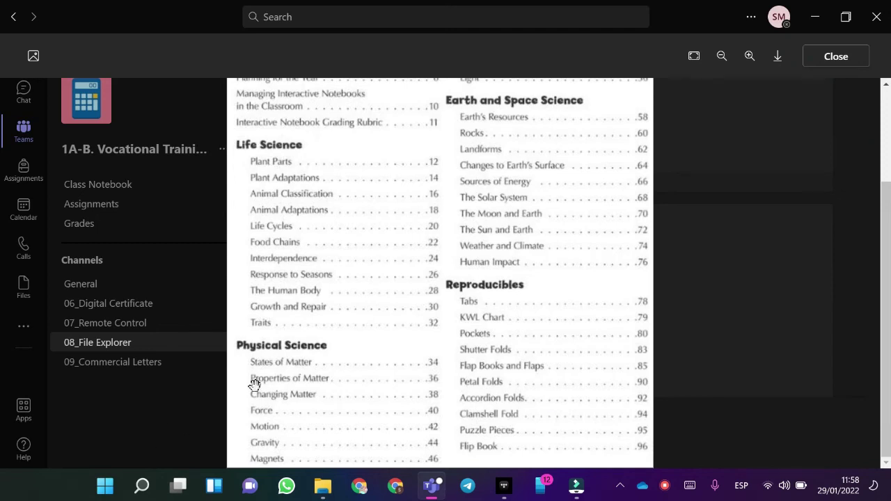
key(alt+Tab)
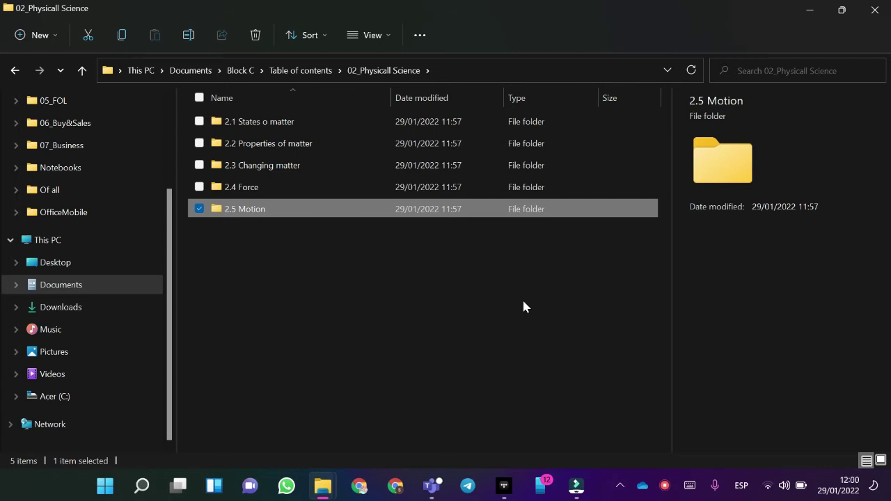
key(alt+Tab)
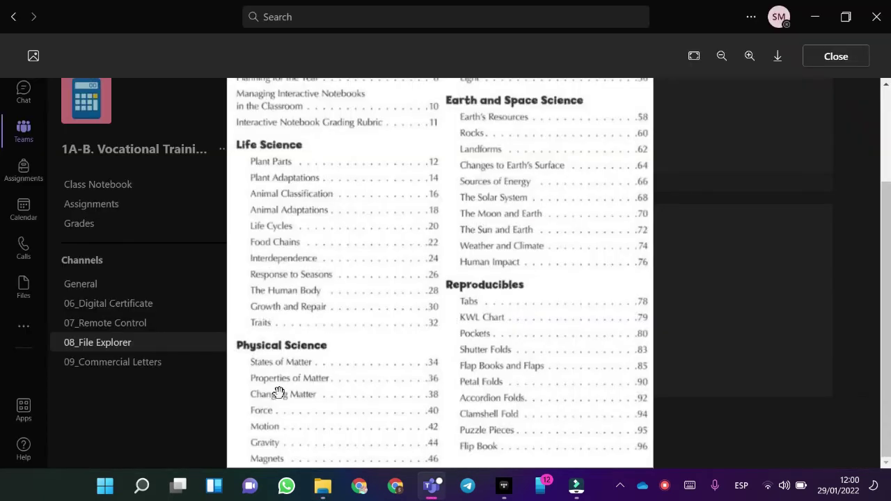
Recheck the names of the 02_Physicall Science subfolders against the Table of Contents picture in Teams
key(alt+Tab)
key(alt+Tab)
key(alt+Tab)
key(alt+Tab)
key(alt+Tab)
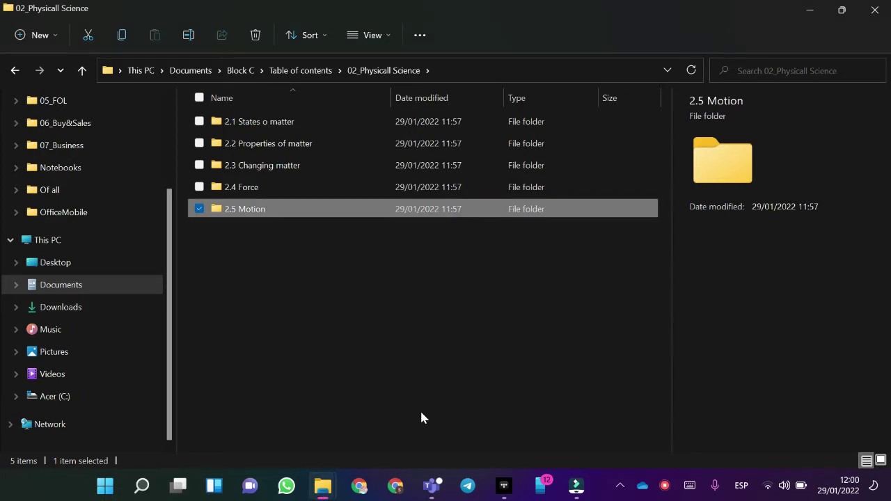
Return to the Table of contents folder, open 03_Earth and Space science and create five new folders in it with their default names
click(14, 71)
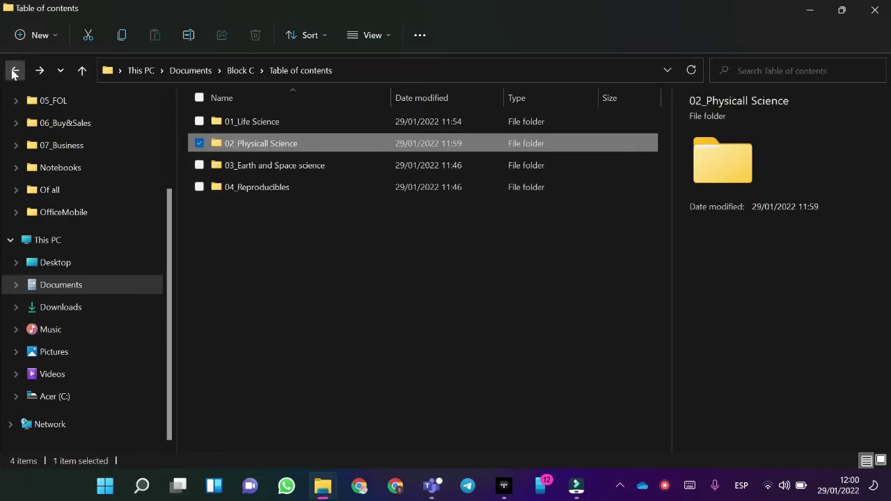
double_click(266, 166)
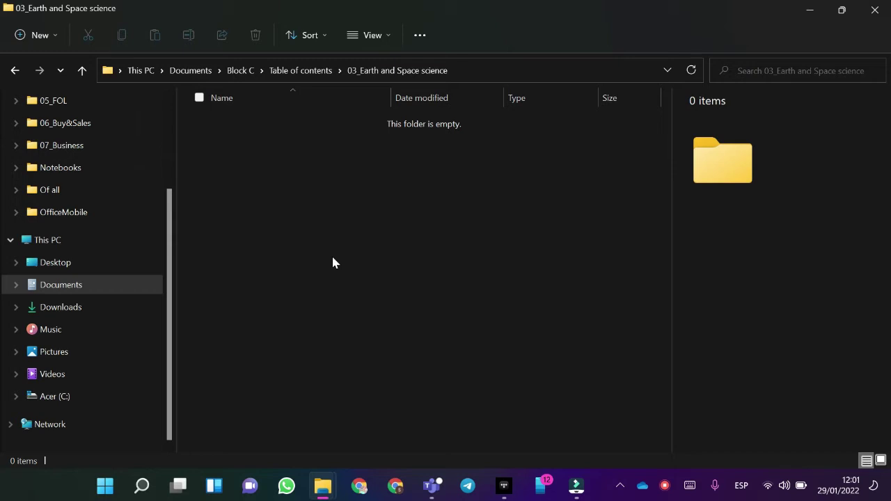
key(ctrl+shift+n)
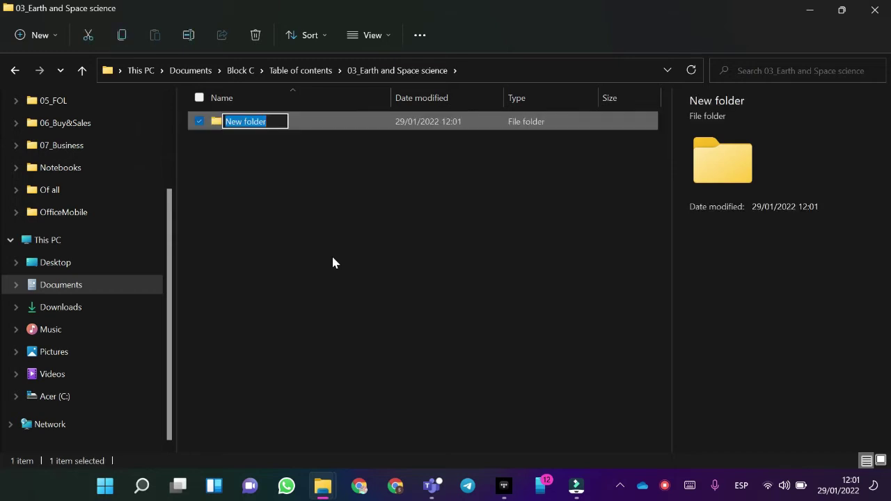
key(Return)
key(ctrl+shift+n)
key(Return)
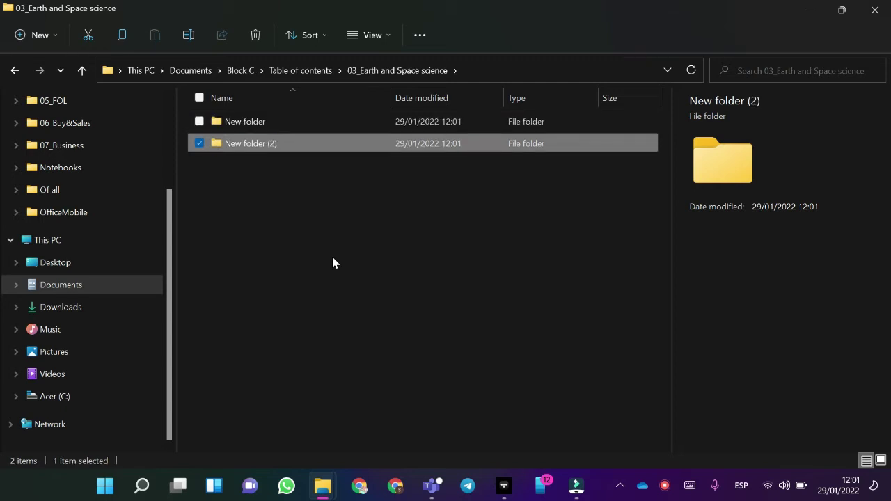
key(ctrl+shift+n)
key(Return)
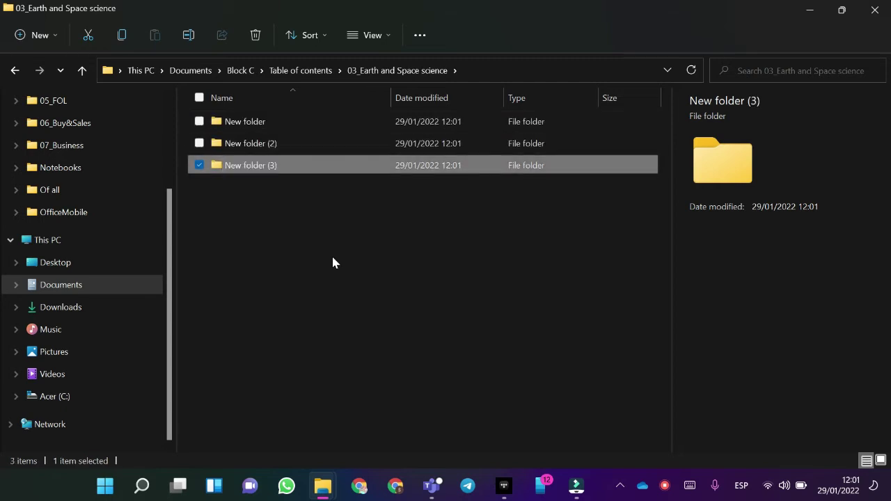
key(ctrl+shift+n)
key(ctrl+shift+n)
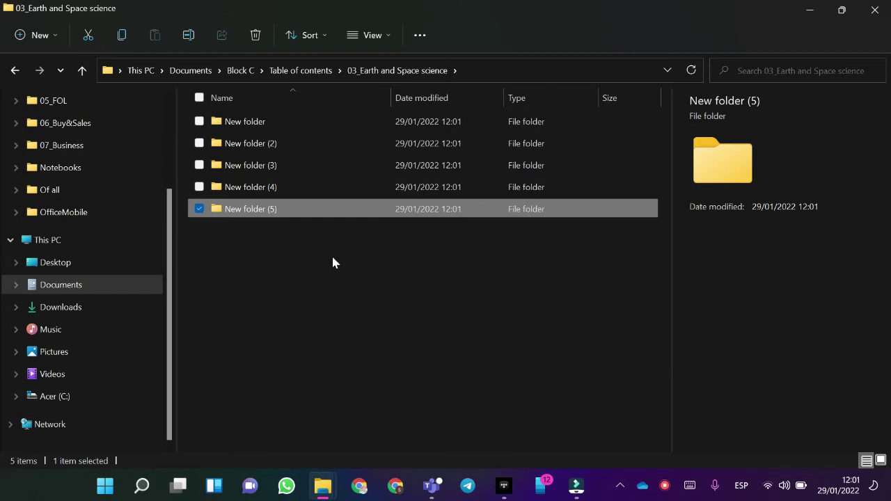
Rename the first new folder as 3.1 and check the first Earth and Space Science entry in the Teams picture
key(Home)
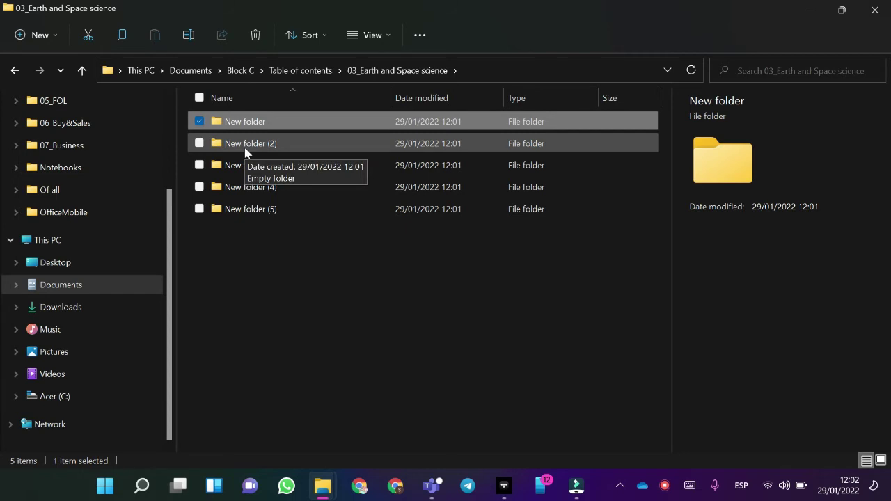
key(F2)
key(BackSpace)
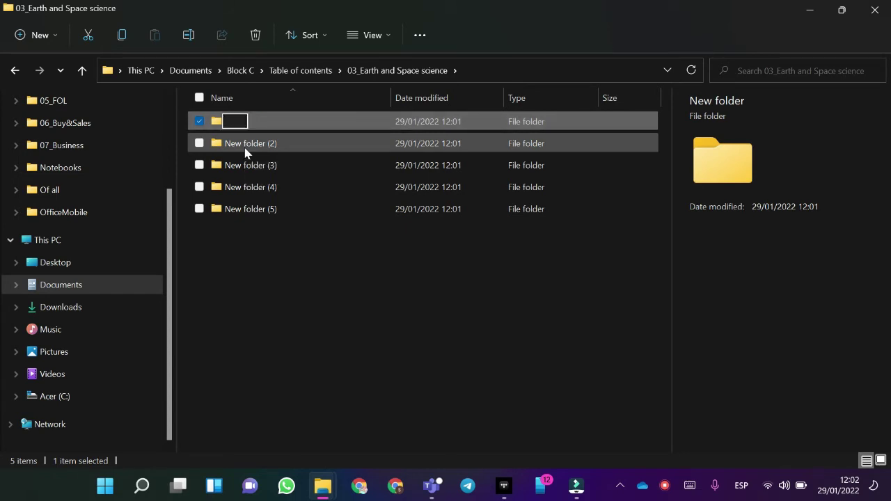
text(03.)
key(BackSpace)
key(BackSpace)
key(BackSpace)
text(3-)
key(BackSpace)
text(.1)
key(alt+Tab)
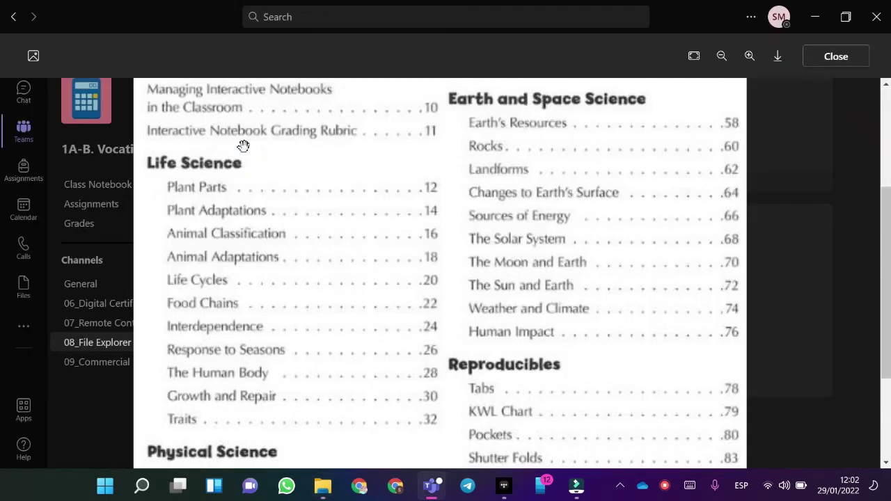
key(alt+Tab)
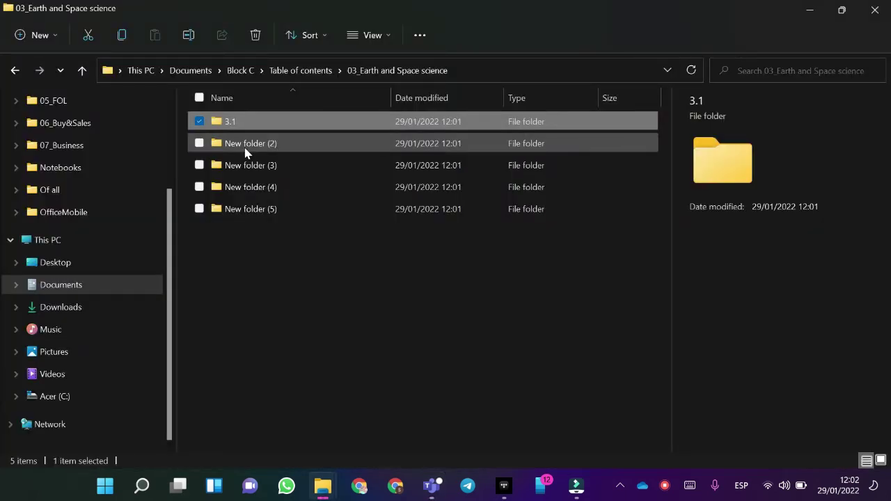
Extend the name of the 3.1 folder to 3.1 Earth`s Resources
key(F2)
key(Right)
key(Caps_Lock)
text(E)
key(Caps_Lock)
text(art)
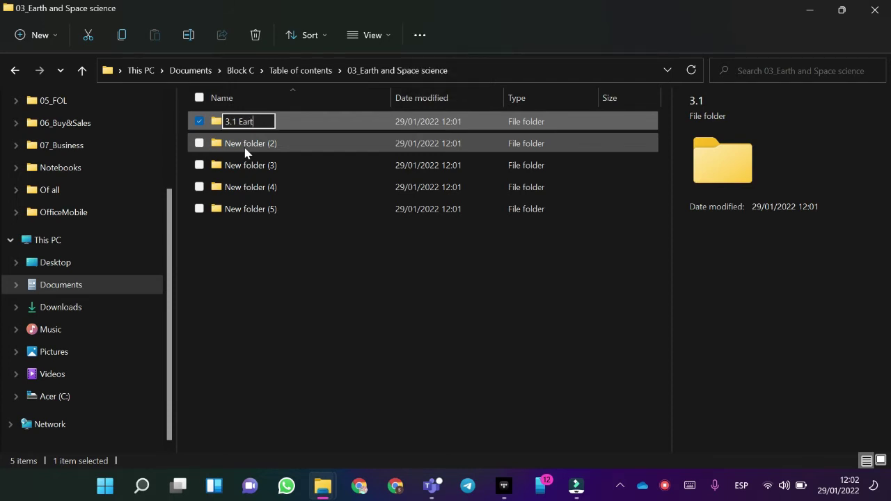
text(h`s R)
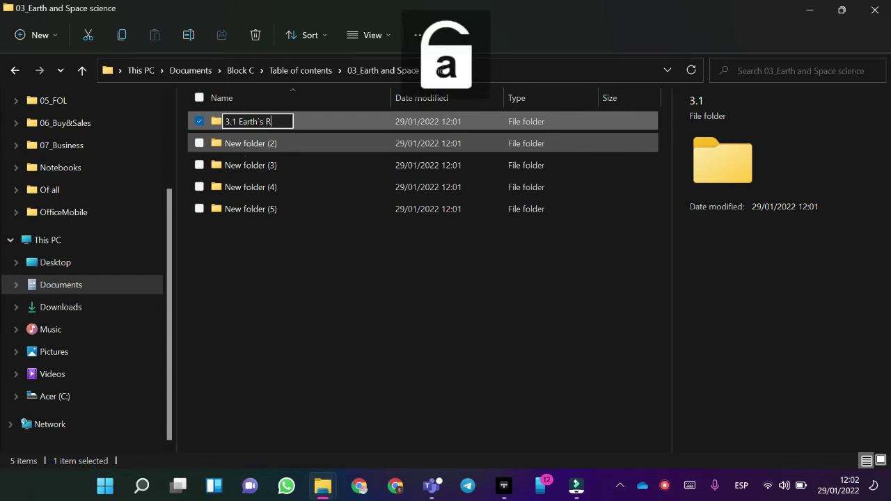
text(esources)
key(Return)
Compare the Earth and Space Science entries in the Teams picture with the subfolders of 03_Earth and Space science in File Explorer
key(alt+Tab)
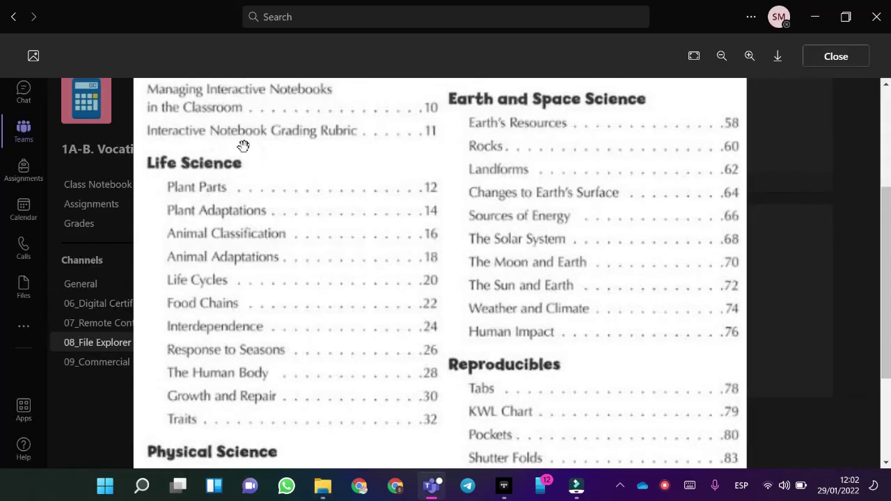
key(alt+Tab)
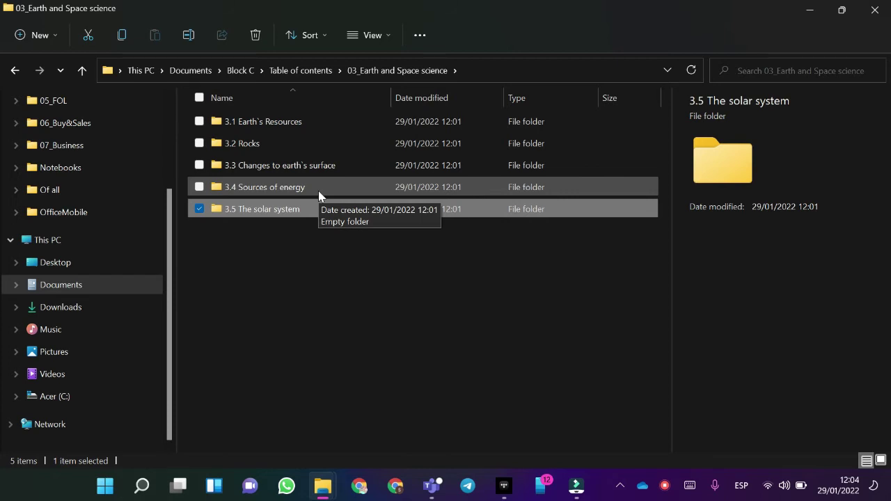
key(alt+Tab)
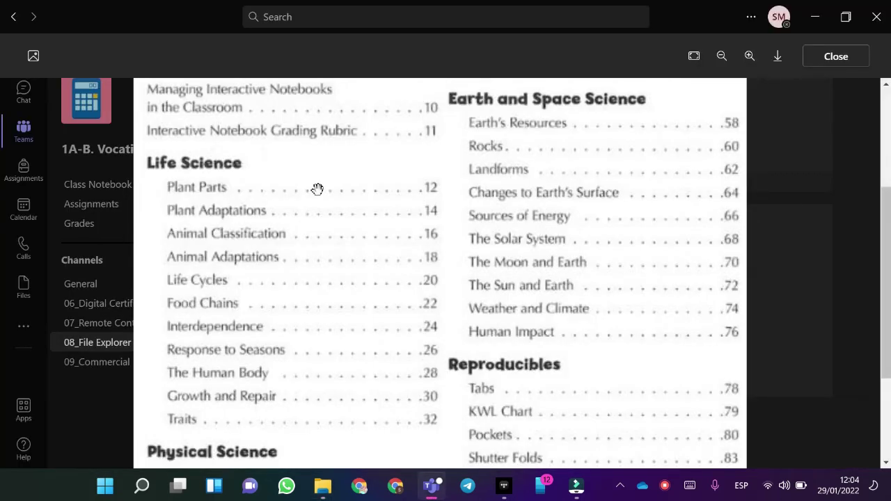
key(alt+Tab)
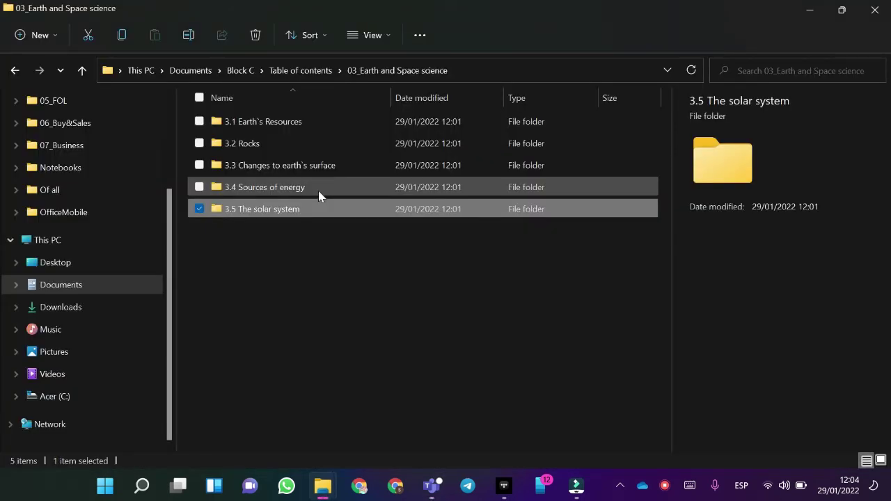
key(alt+Tab)
key(alt+Tab)
key(alt+Tab)
key(alt+Tab)
key(alt+Tab)
key(alt+Tab)
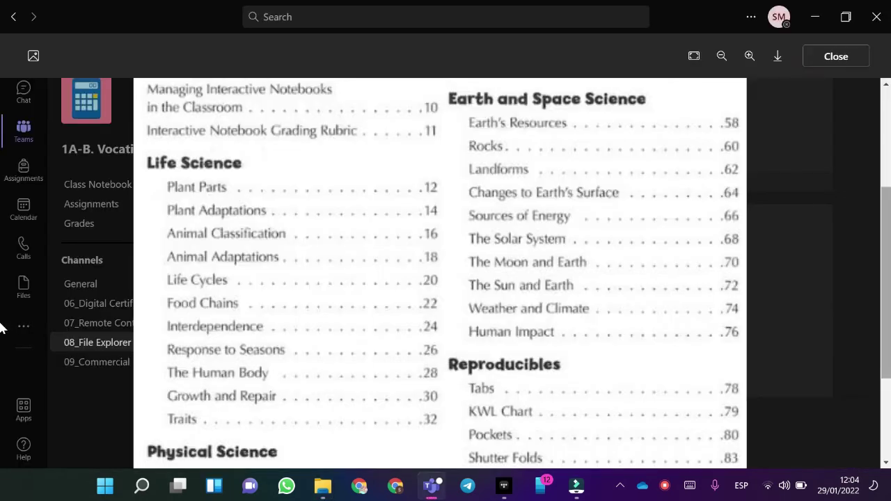
key(alt+Tab)
key(alt+Tab)
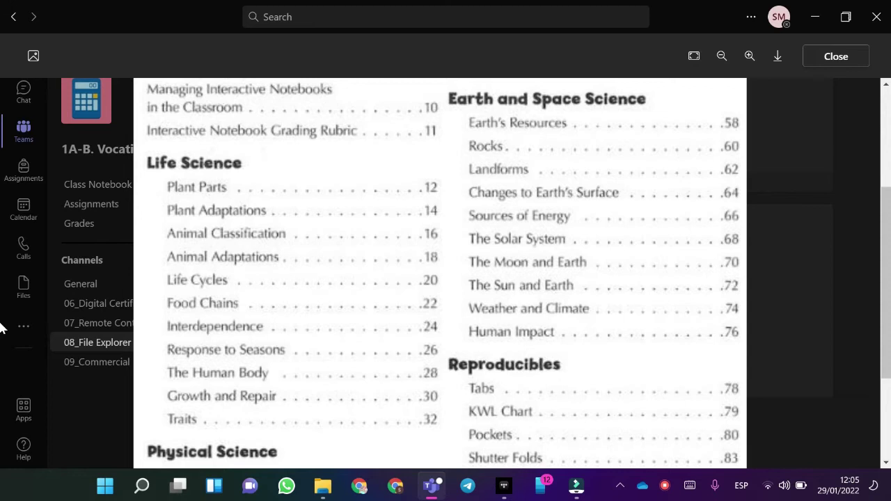
key(alt+Tab)
key(alt+Tab)
key(alt+Tab)
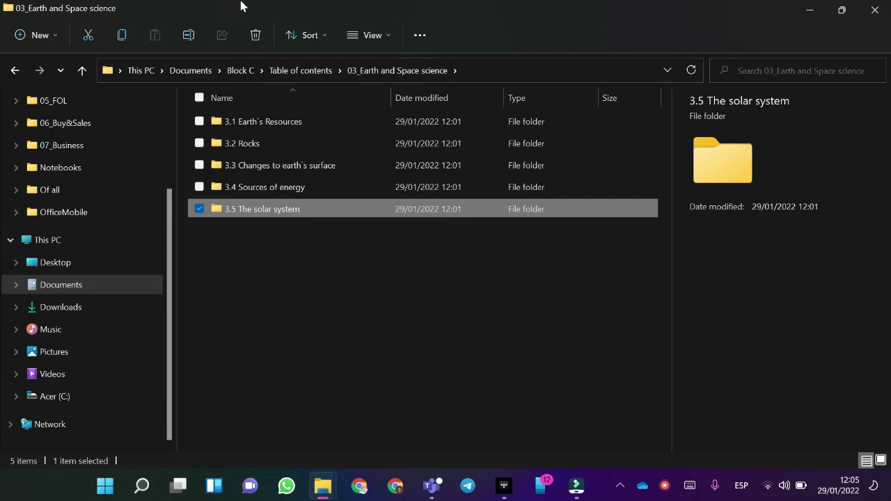
Return to the Table of contents folder, open 04_Reproducibles and create five new folders in it with their default names
click(13, 72)
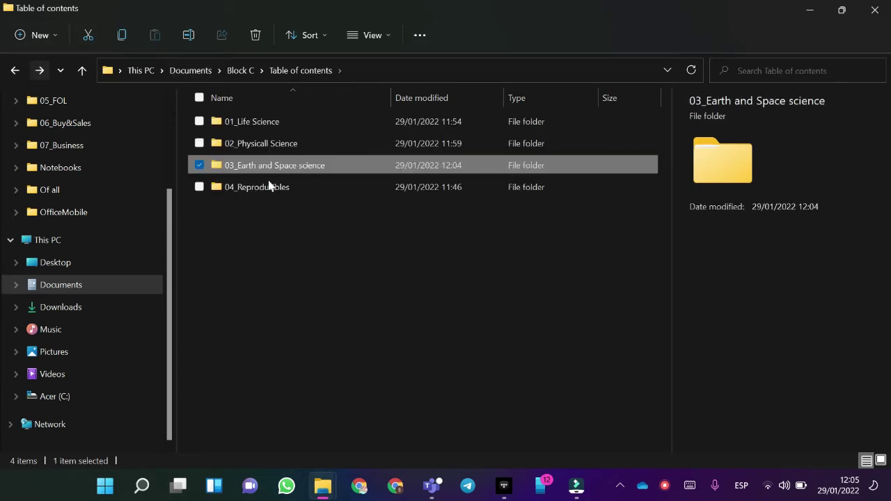
double_click(235, 196)
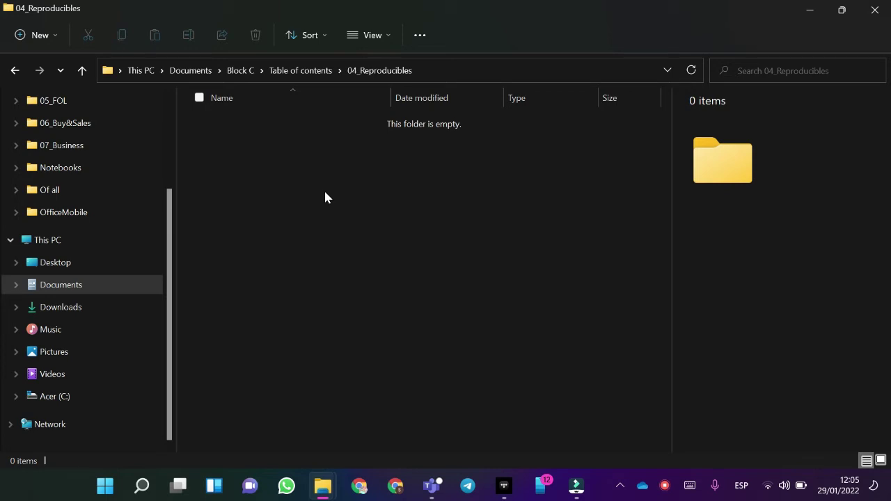
key(ctrl+shift+n)
key(Return)
key(ctrl+shift+n)
key(Return)
key(ctrl+shift+n)
key(Return)
key(ctrl+shift+n)
key(Return)
key(ctrl+shift+n)
key(Return)
click(472, 232)
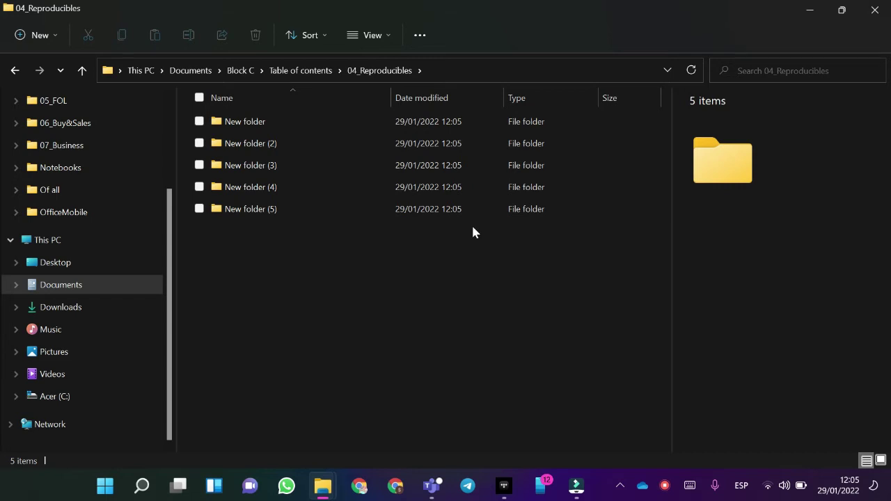
Check the Reproducibles entries in the Teams picture and rename the first new folder in 04_Reproducibles as 4.1 Tabs
key(alt+Tab)
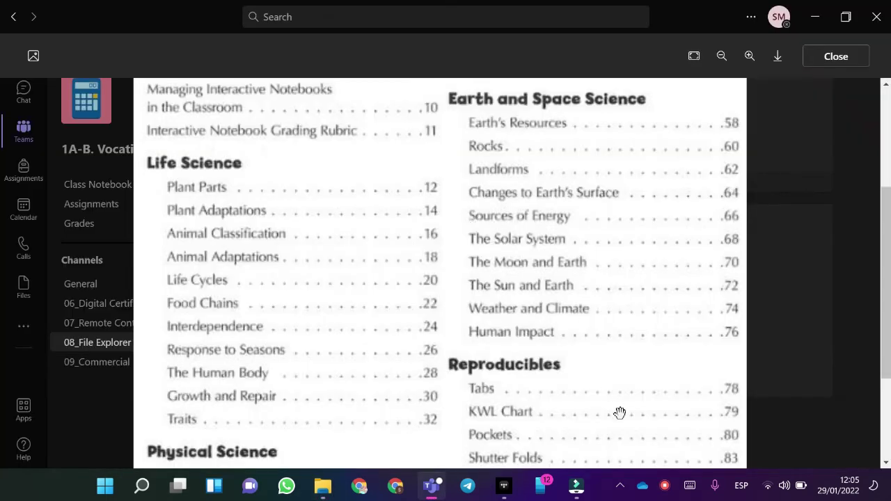
scroll(621, 413, down, 3)
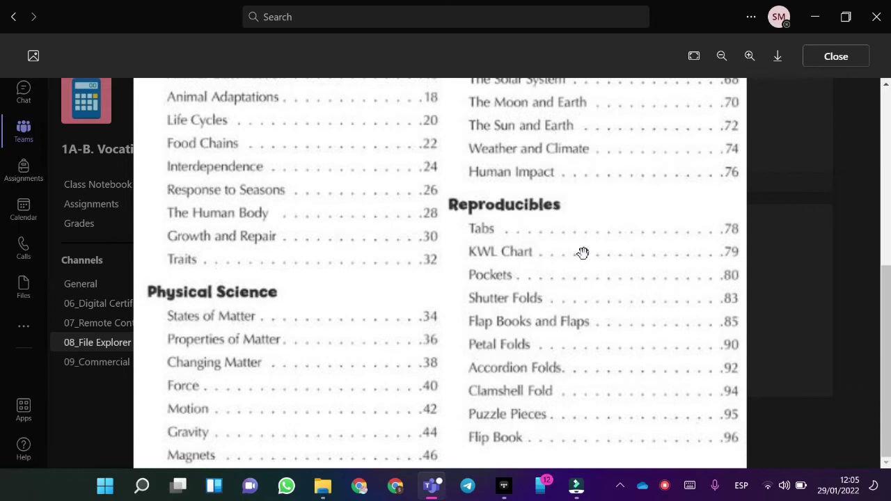
key(alt+Tab)
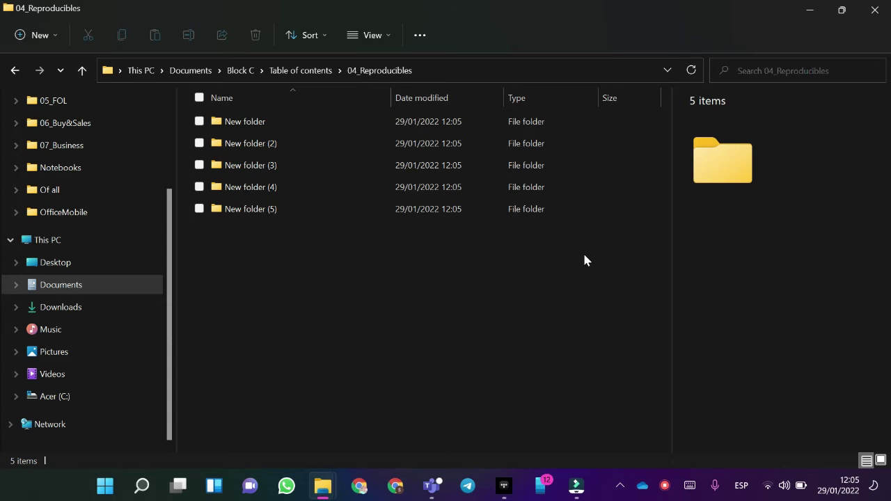
key(Down)
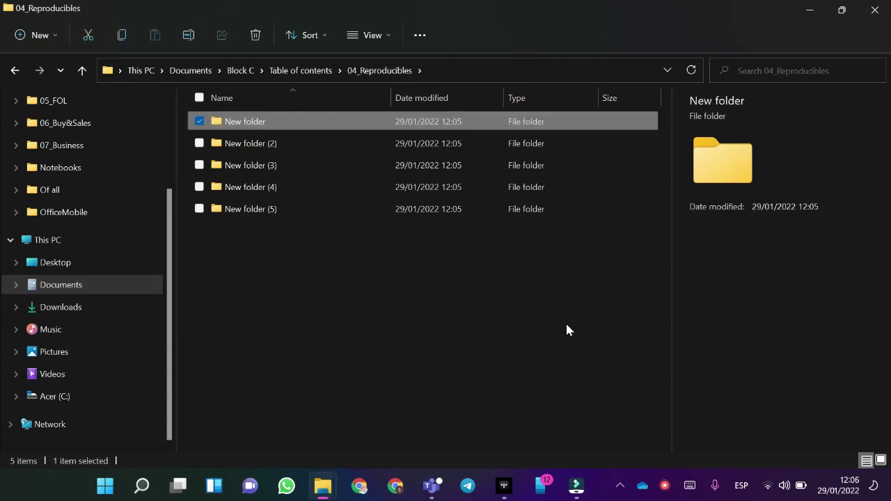
key(F2)
key(BackSpace)
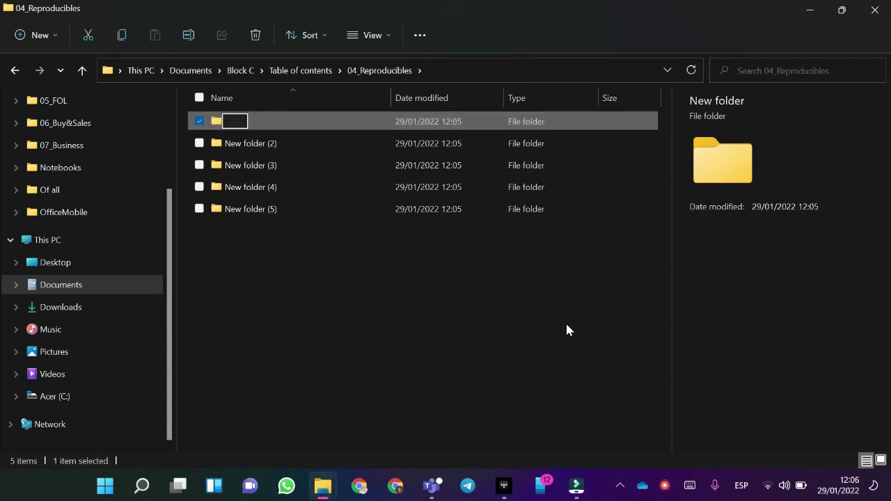
key(Caps_Lock)
key(Caps_Lock)
text(4.1 Tabs)
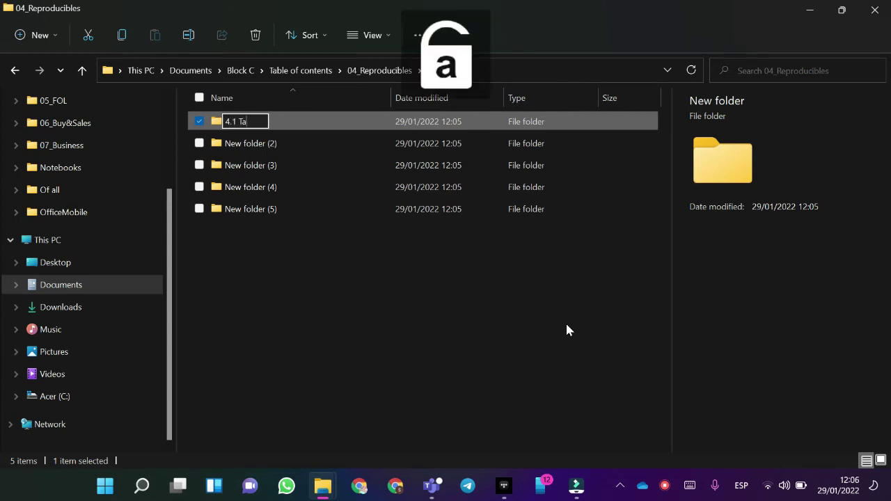
key(Return)
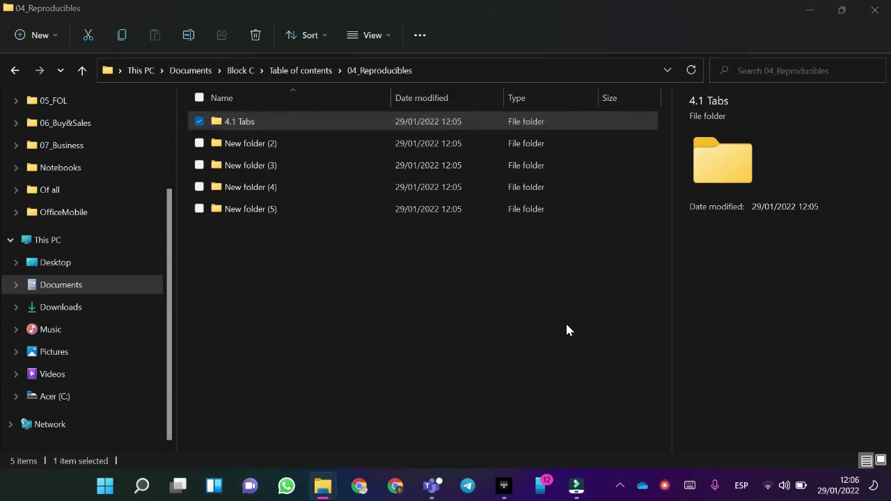
Compare the Reproducibles entries in the Teams picture with the subfolders of 04_Reproducibles in File Explorer
key(alt+Tab)
key(alt+Tab)
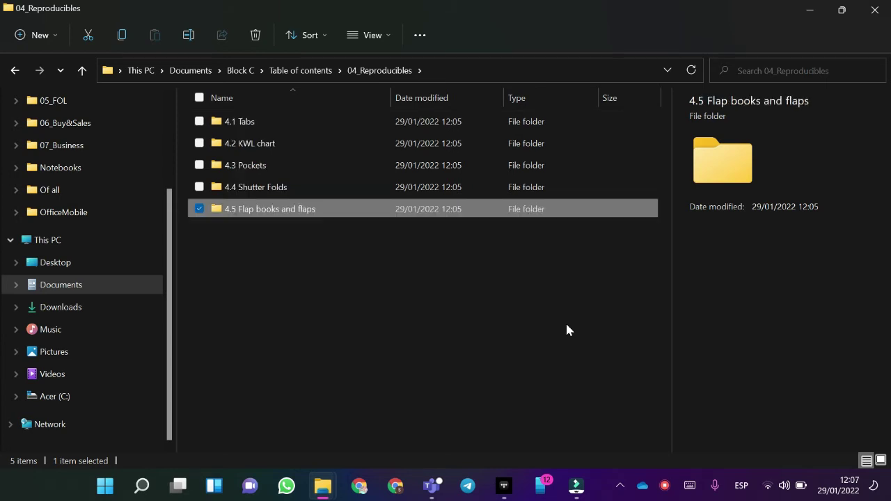
key(alt+Tab)
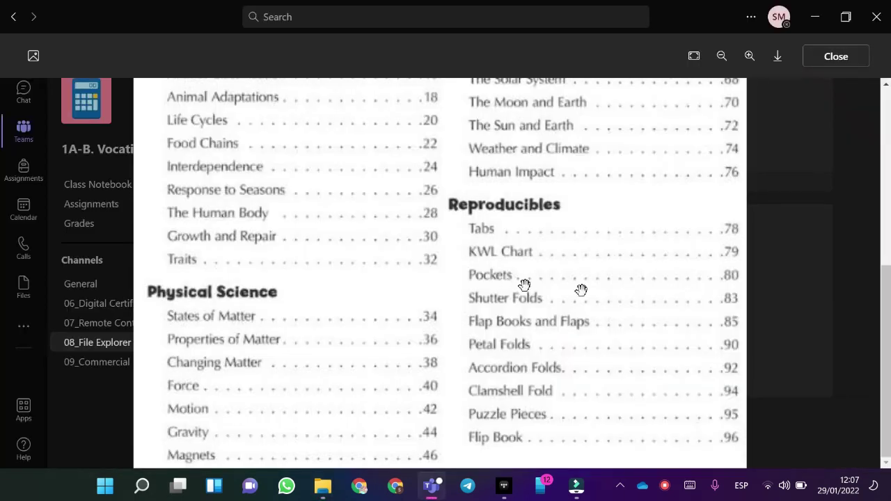
key(alt+Tab)
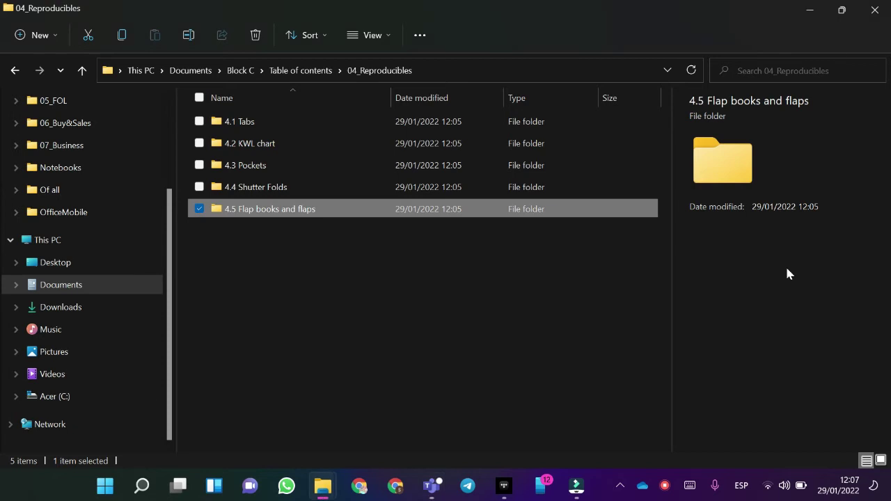
key(alt+Tab)
key(alt+Tab)
key(alt+Tab)
key(alt+Tab)
key(alt+Tab)
key(alt+Tab)
scroll(90, 314, up, 3)
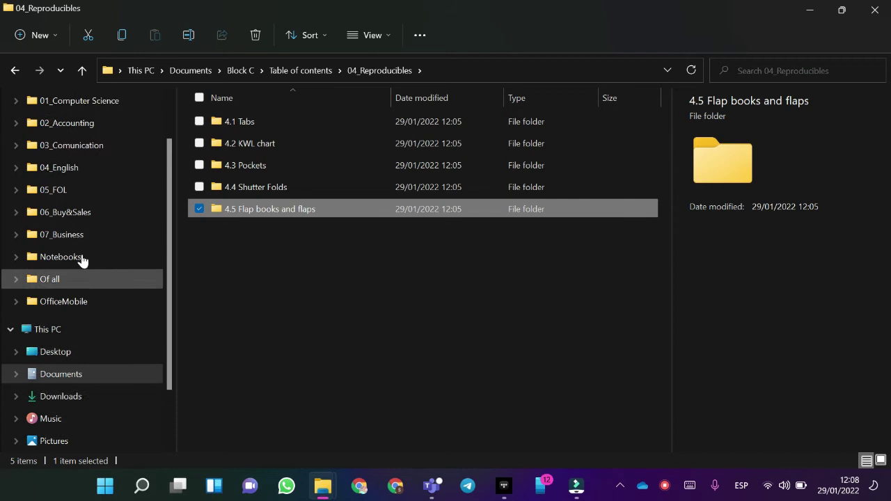
scroll(15, 330, down, 3)
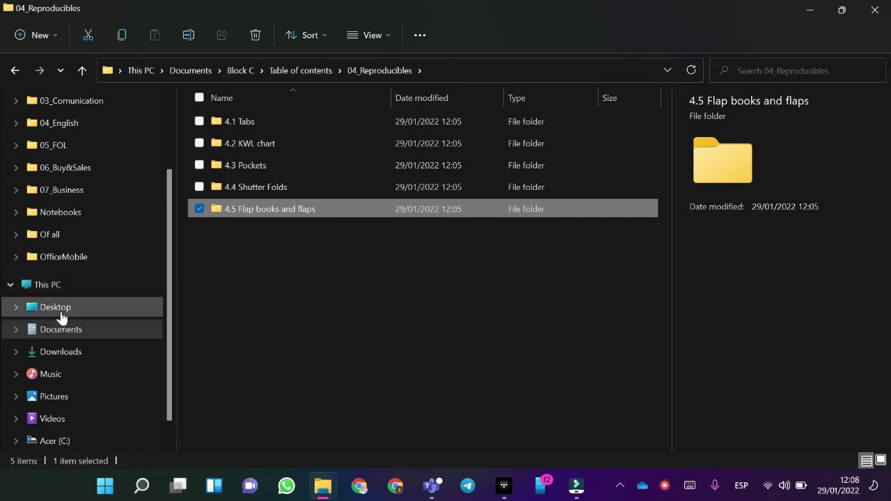
Expand Documents, Block C and Table of contents in the folder tree to reveal the section folders
click(15, 330)
scroll(142, 333, down, 2)
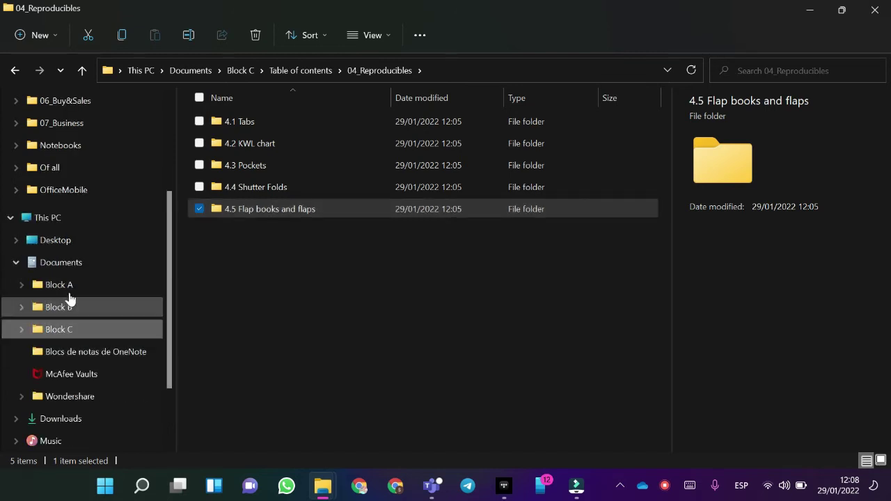
click(21, 329)
scroll(115, 328, down, 2)
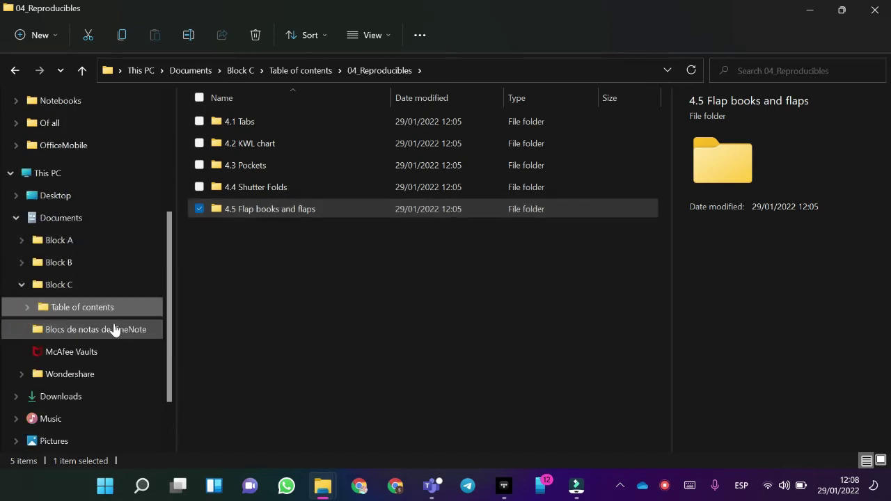
click(26, 309)
scroll(41, 315, down, 1)
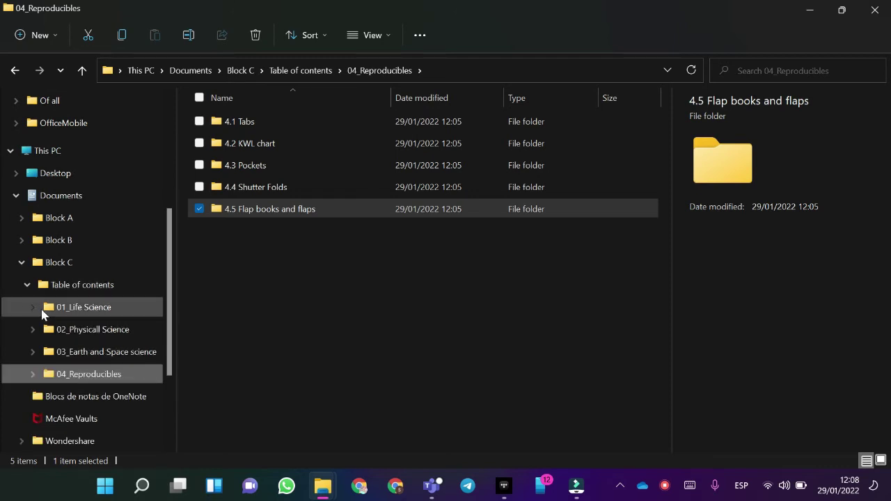
Expand 01_Life Science, 02_Physicall Science, 03_Earth and Space science and 04_Reproducibles in the folder tree and review their subfolders
click(31, 307)
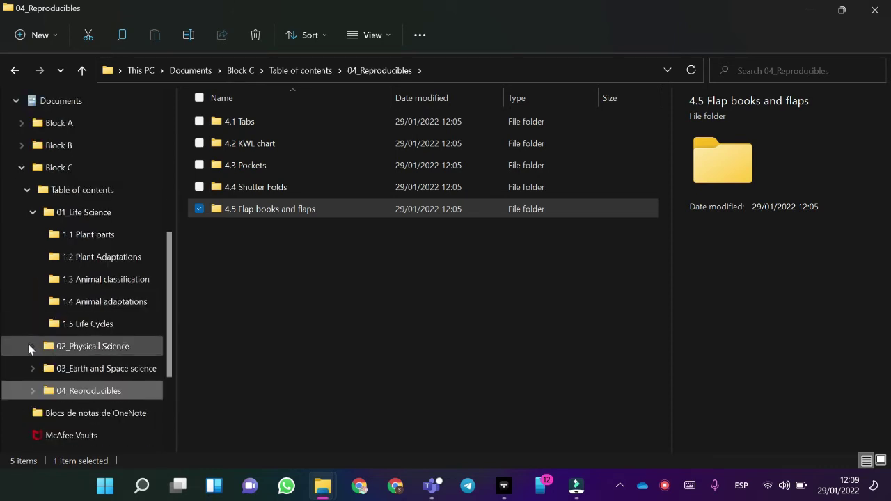
click(32, 346)
scroll(36, 353, down, 5)
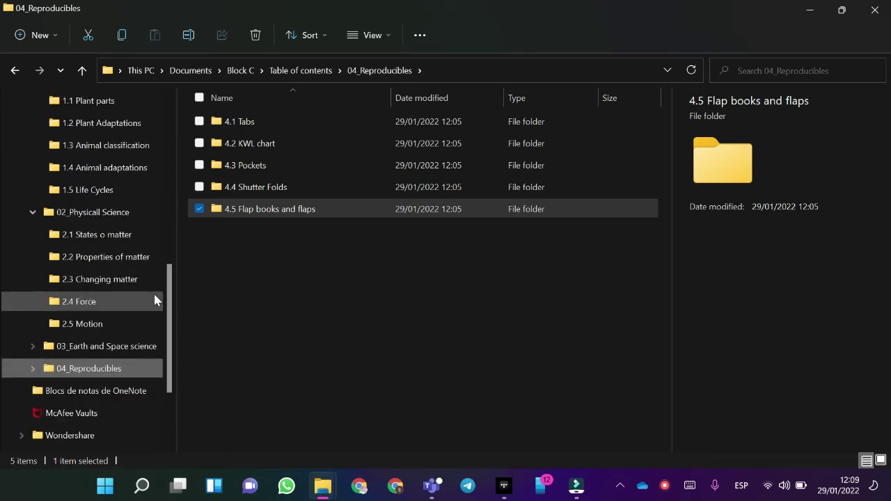
click(32, 346)
scroll(60, 336, down, 4)
click(33, 373)
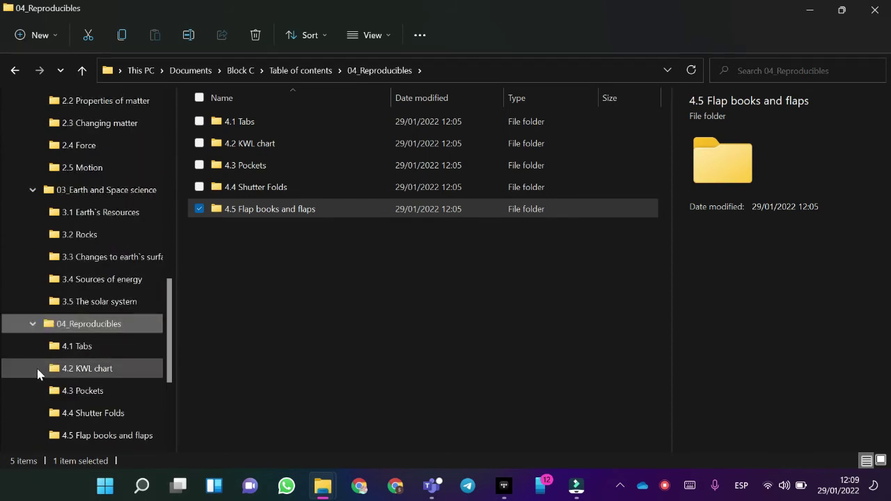
scroll(133, 377, up, 7)
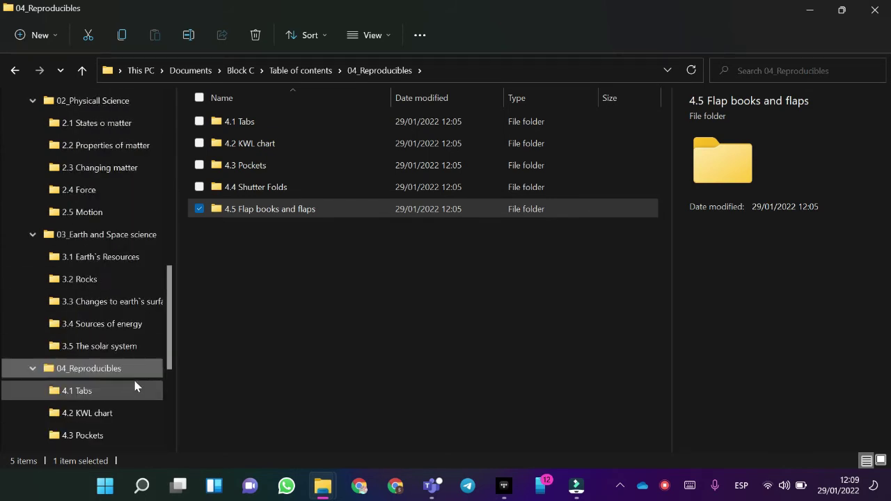
scroll(139, 383, up, 8)
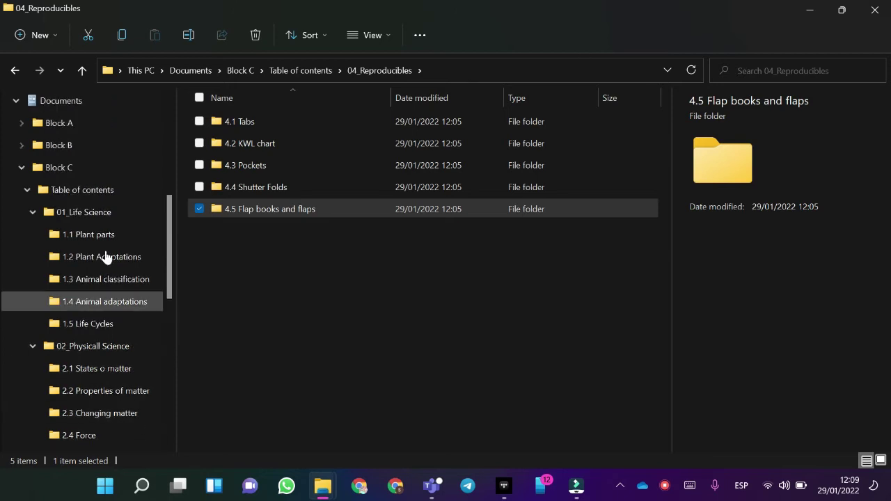
scroll(116, 323, down, 2)
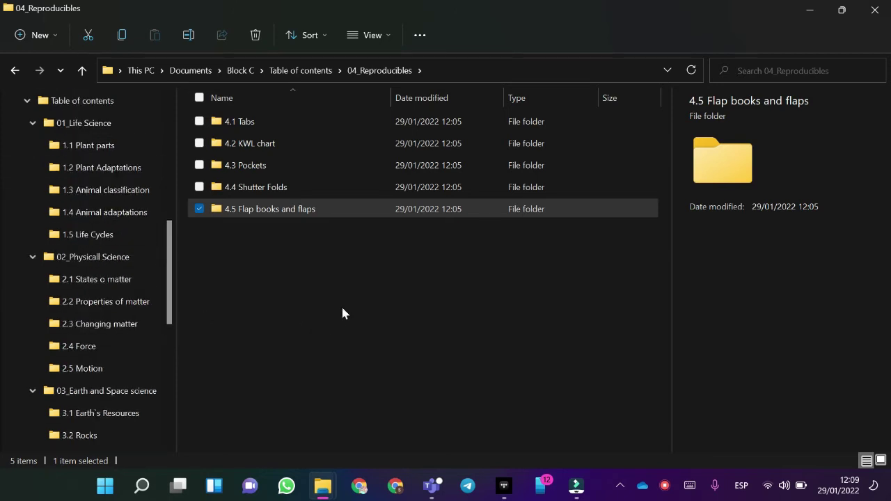
click(378, 372)
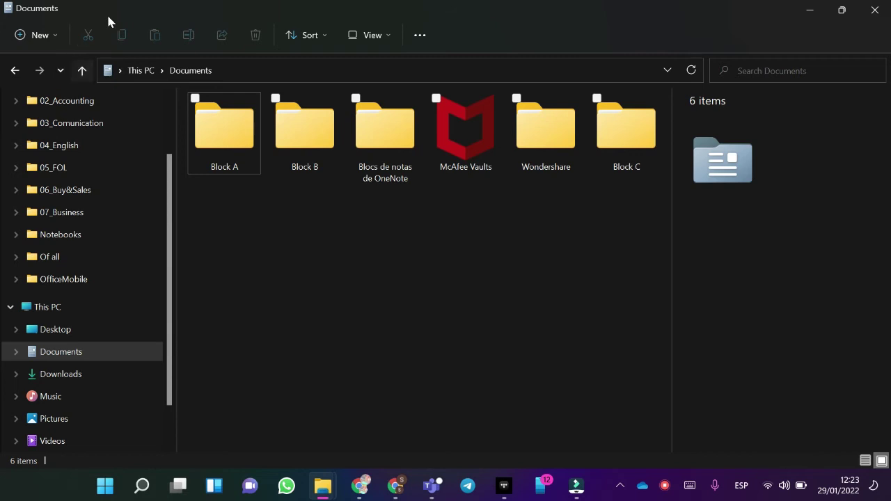
click(31, 35)
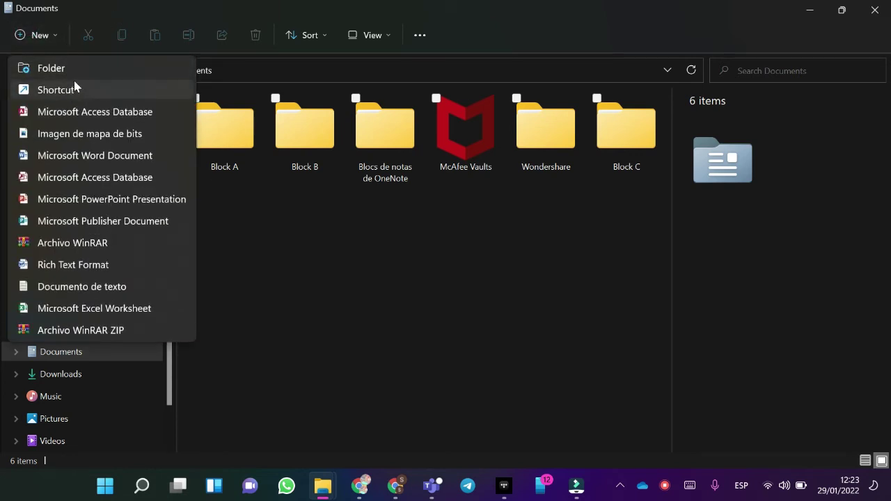
click(350, 242)
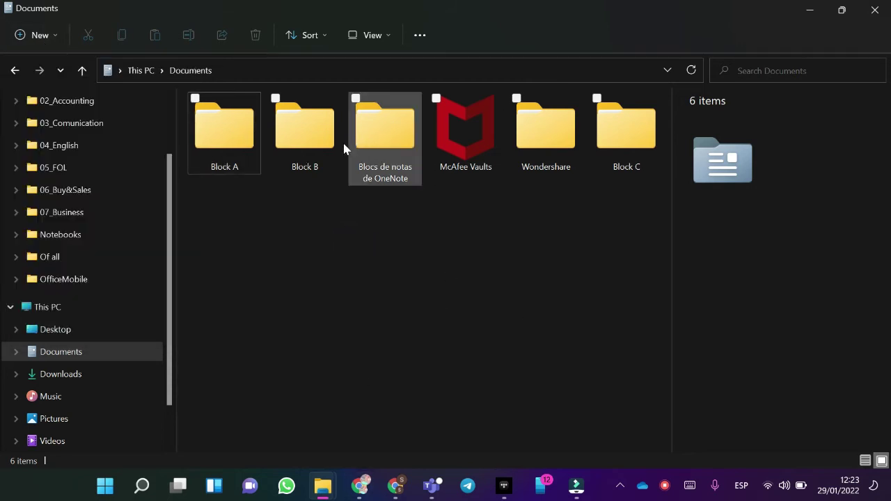
click(244, 122)
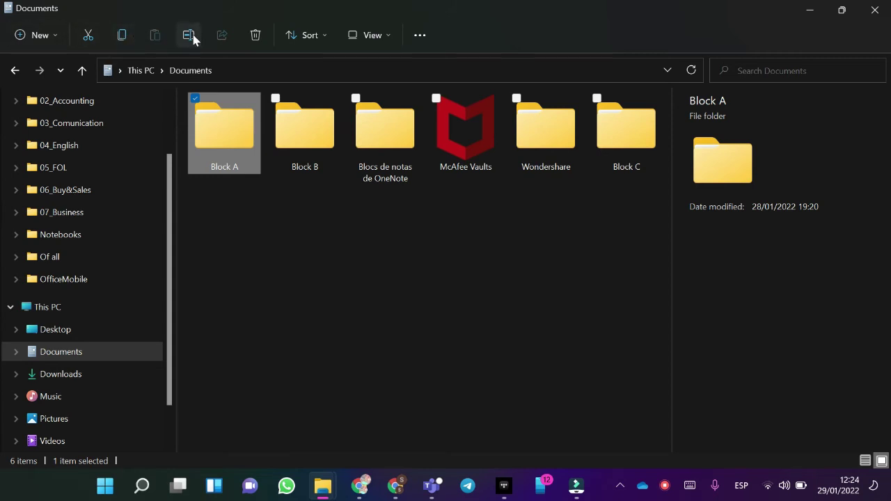
click(340, 247)
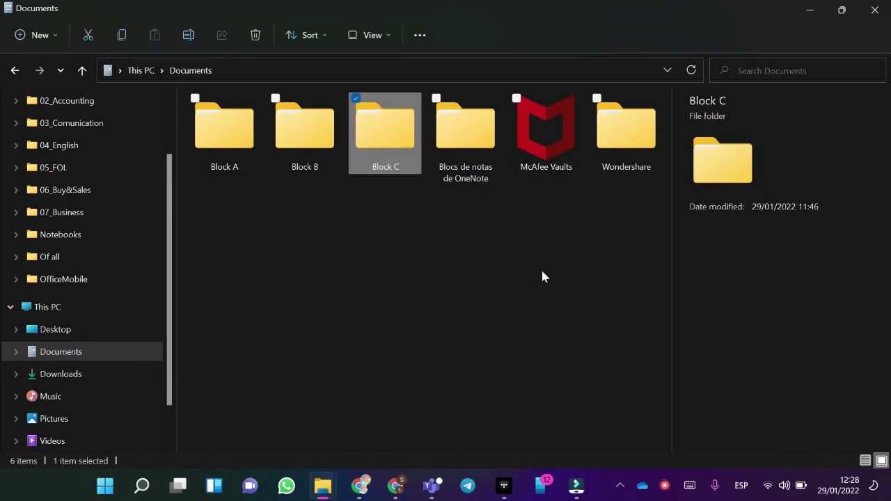
Open the 01_Life Science folder inside Block C > Table of contents
double_click(362, 152)
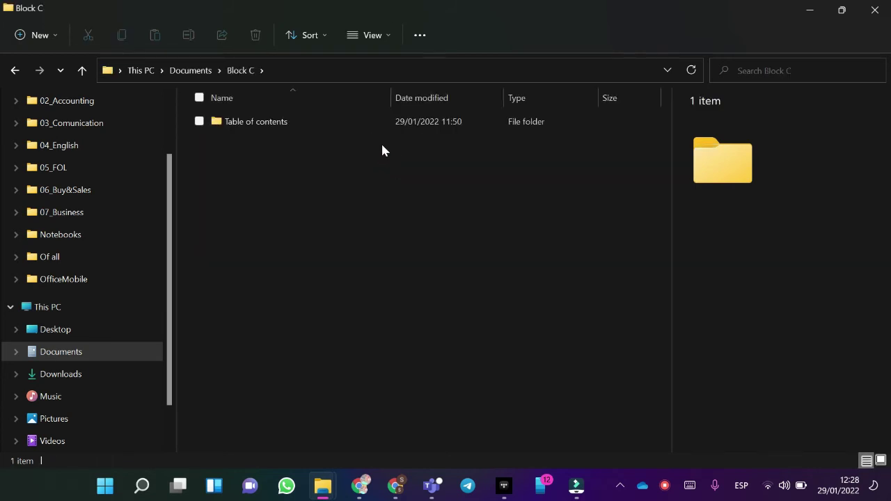
double_click(356, 123)
double_click(356, 122)
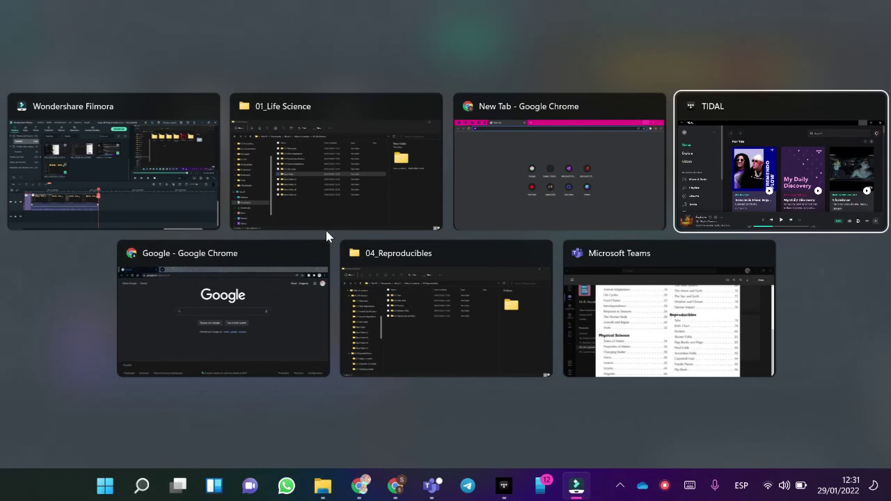
Switch to Teams to check the Life Science entries in the Table of Contents picture, and return to 01_Life Science in File Explorer
key(Tab)
key(Tab)
key(Tab)
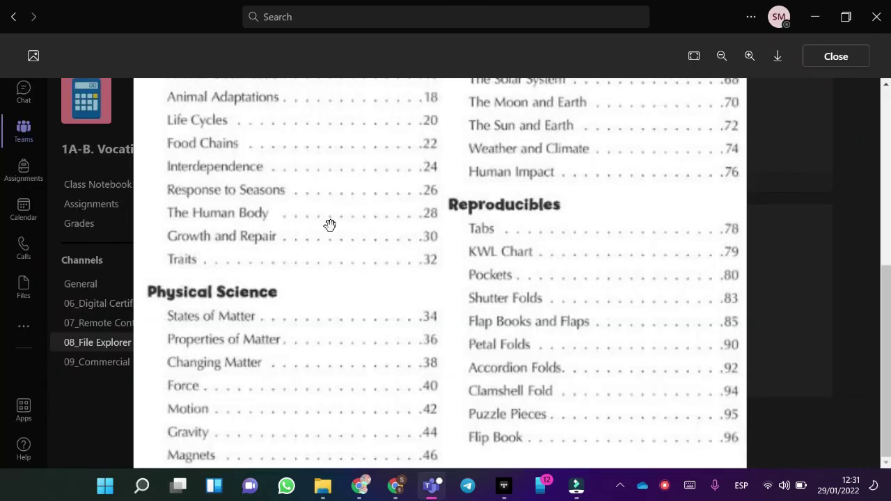
scroll(413, 109, down, 2)
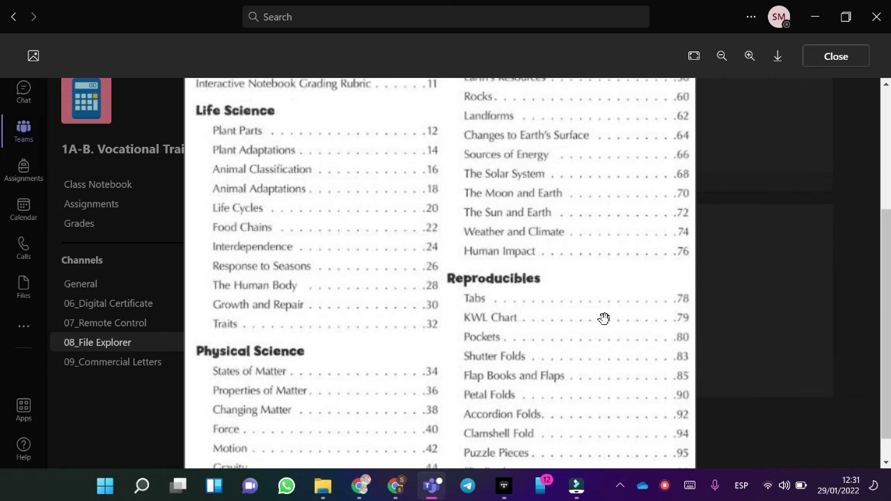
key(F10)
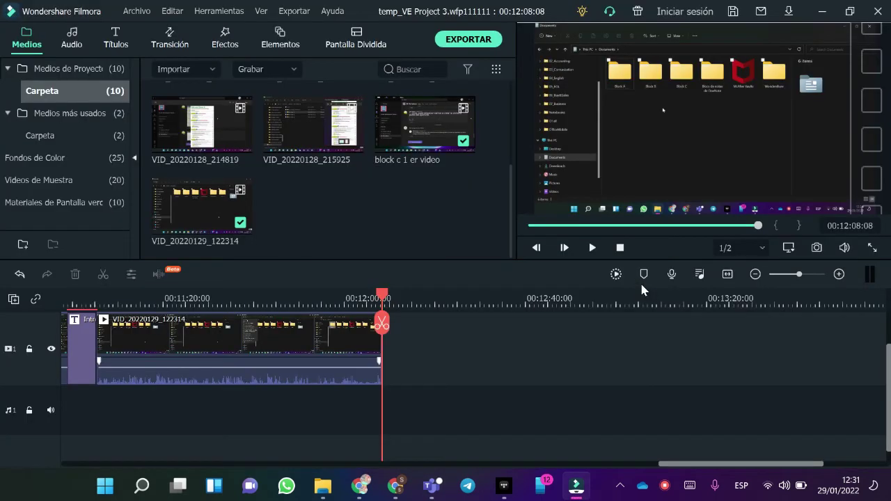
key(alt+Tab)
key(alt+Tab)
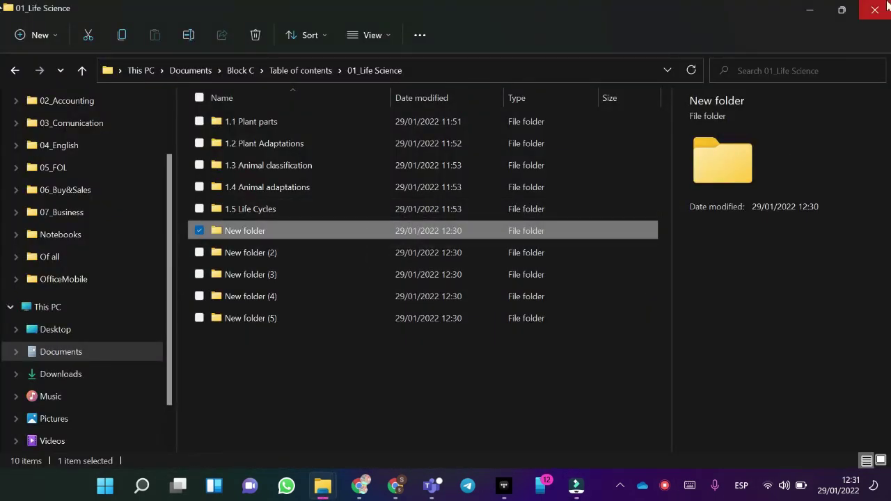
Rename the first new folder in 01_Life Science as 1.6 Food chains
click(187, 41)
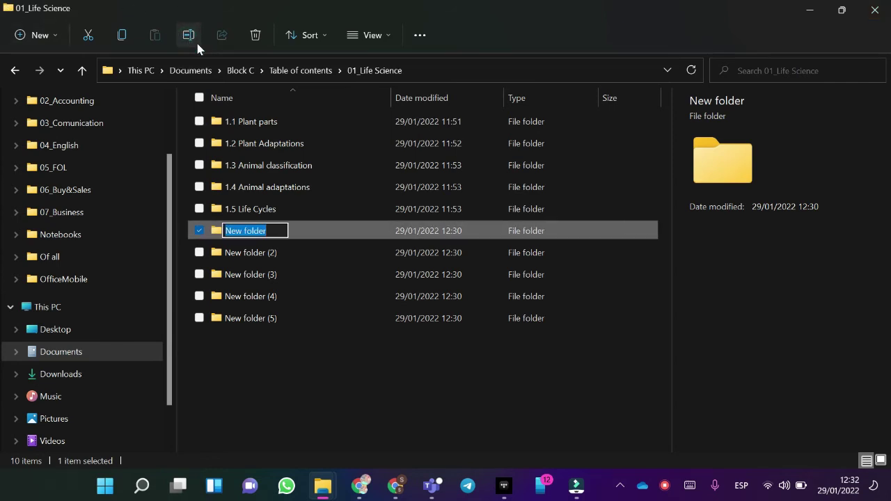
key(BackSpace)
text(1.)
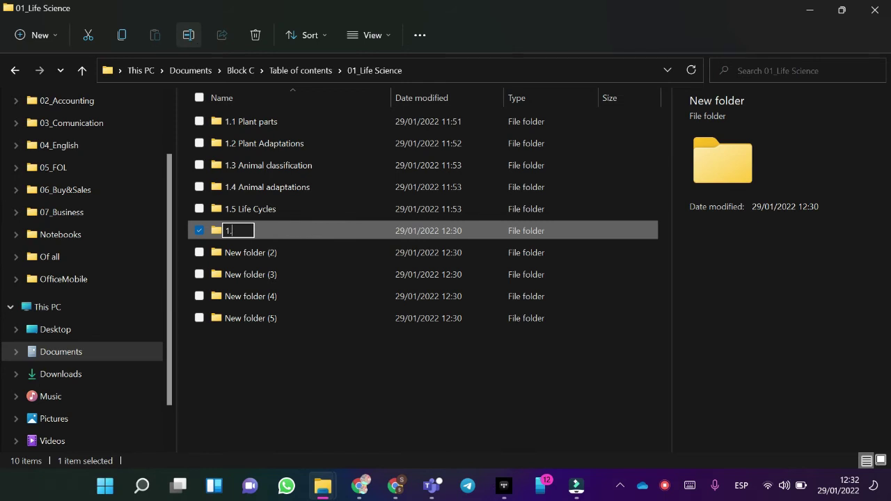
text(6)
key(Caps_Lock)
text(Food c)
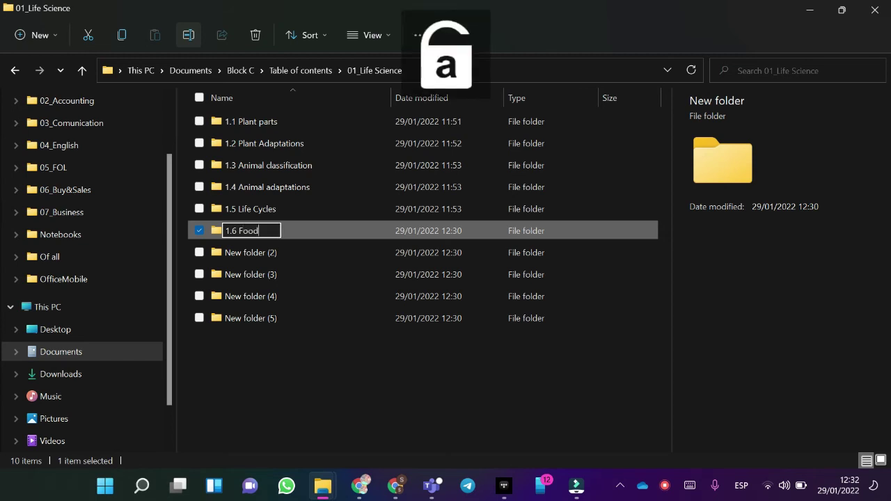
text(hains)
key(Return)
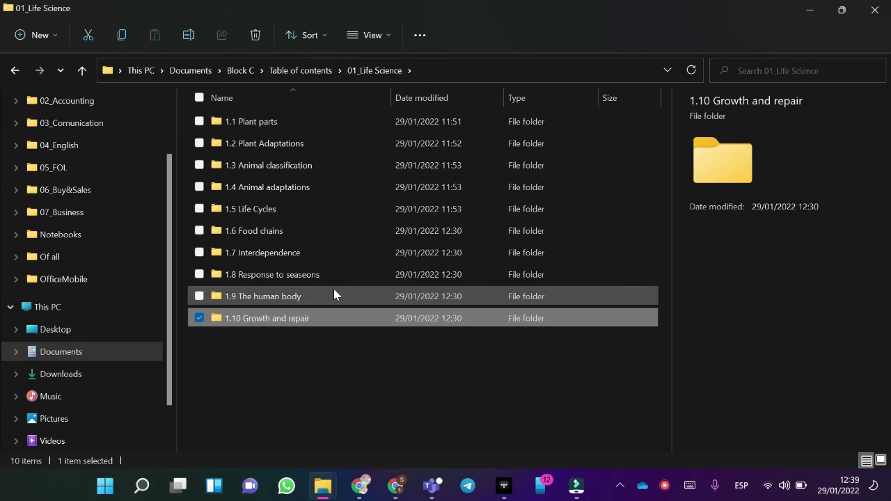
Compare the Life Science entries in the Teams picture with the subfolders of 01_Life Science in File Explorer
key(alt+Tab)
key(alt+Tab)
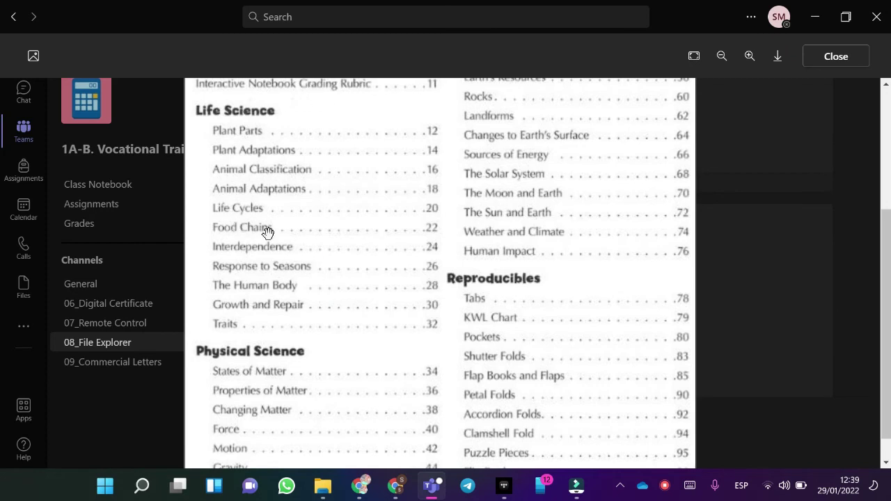
key(alt+Tab)
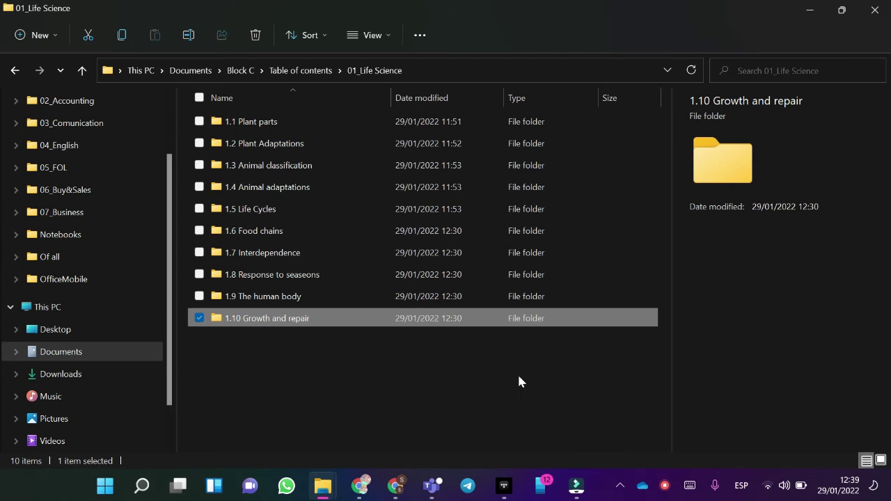
click(324, 231)
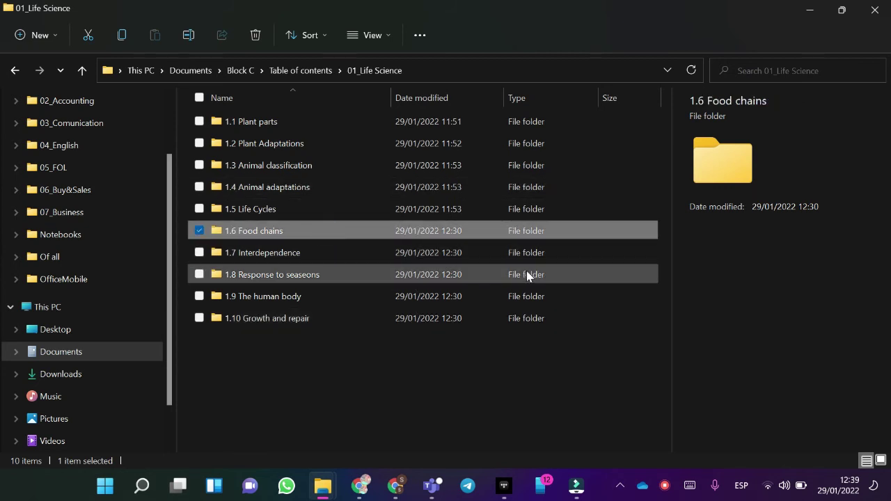
key(alt+Tab)
key(alt+Tab)
click(503, 341)
key(alt+Tab)
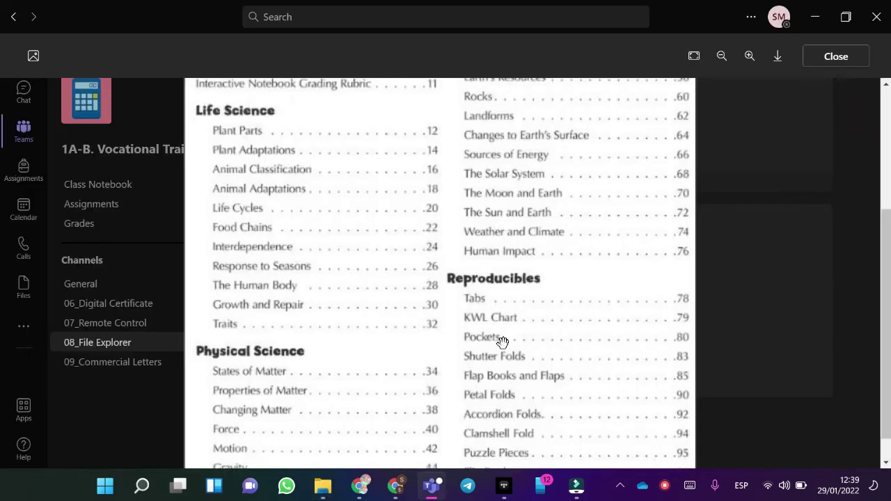
key(alt+Tab)
key(alt+Tab)
key(alt+Tab)
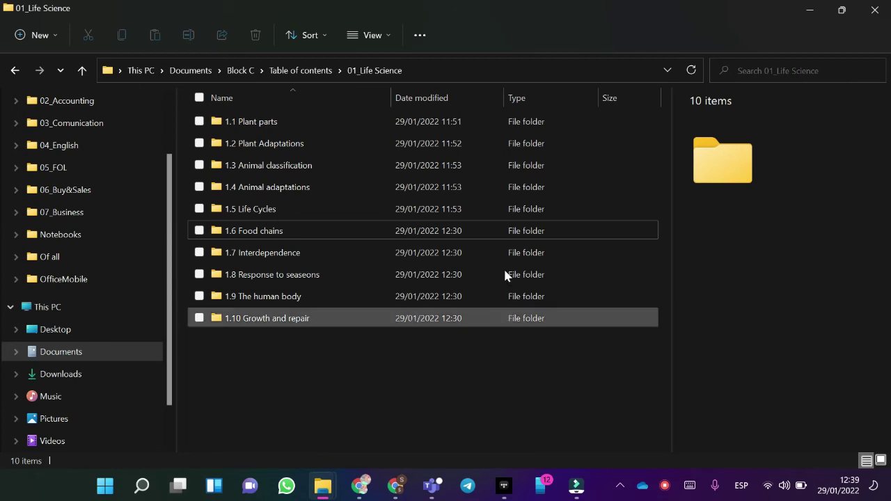
Return to the Table of contents folder, open 02_Physicall Science and create five new folders in it with their default names
click(15, 70)
double_click(244, 148)
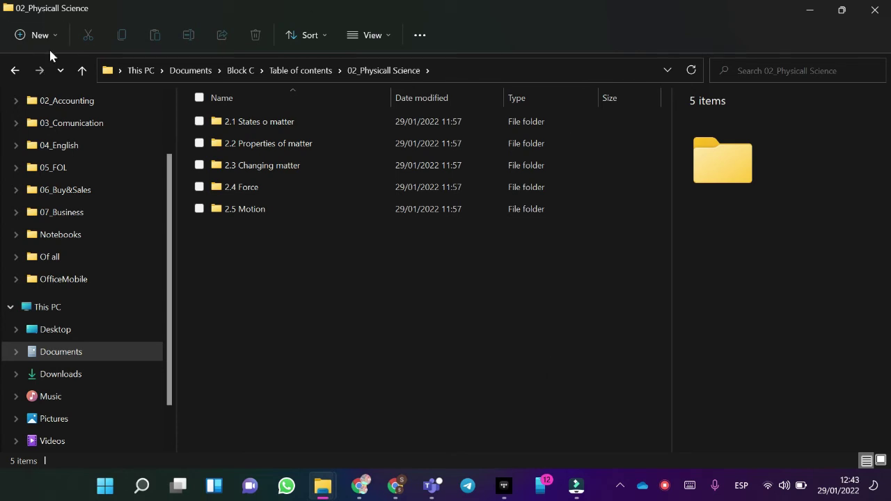
click(33, 34)
click(58, 68)
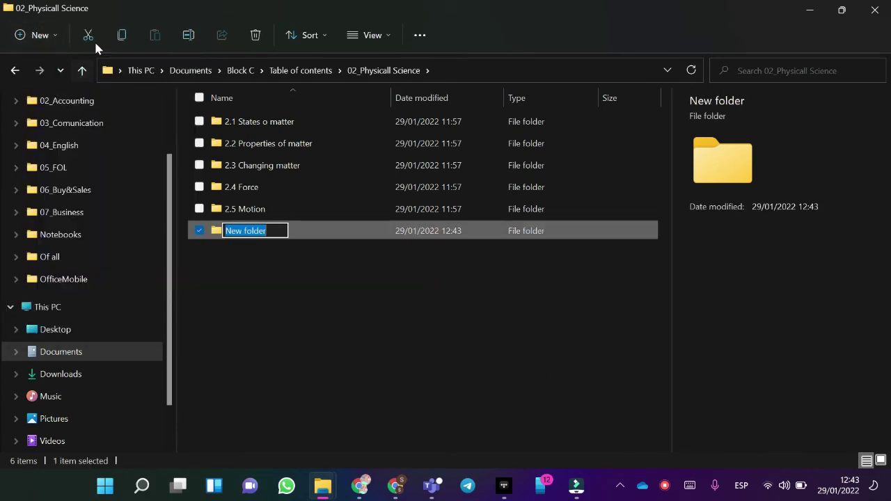
click(38, 34)
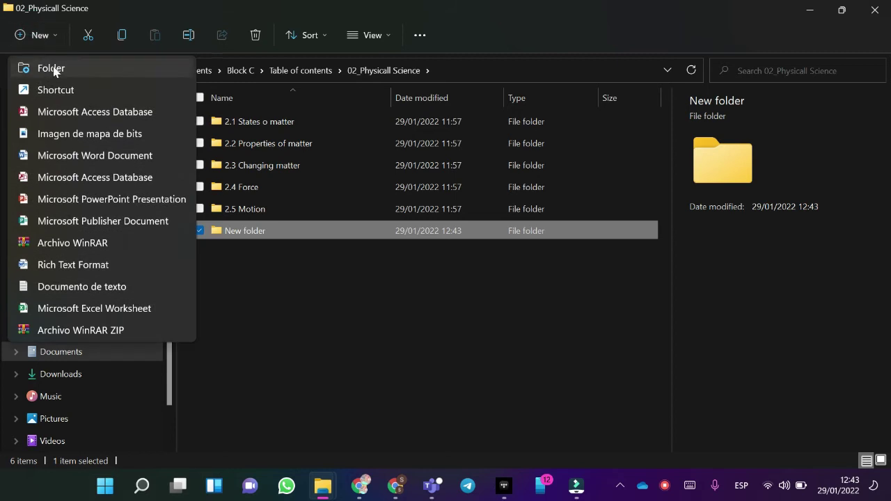
click(42, 66)
click(44, 36)
click(49, 68)
click(42, 36)
click(49, 65)
click(41, 35)
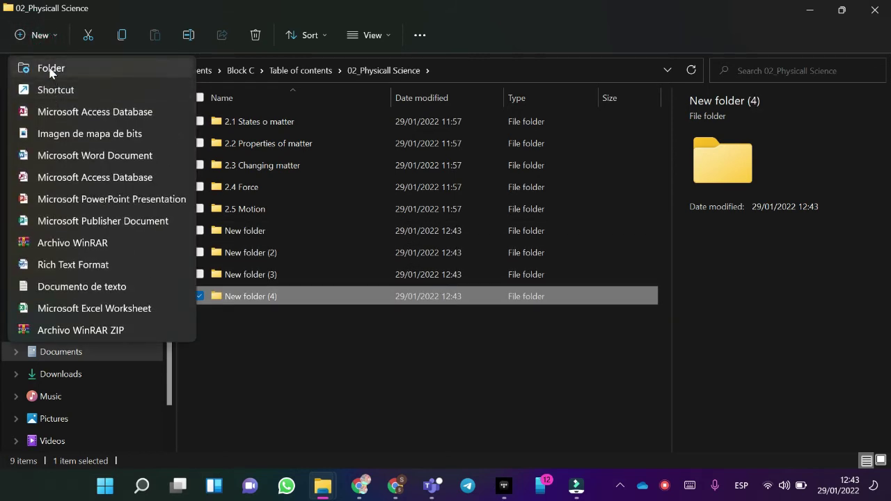
click(49, 68)
Switch to Teams to check the Physical Science entries in the Table of Contents picture, and return to 02_Physicall Science in File Explorer
click(255, 234)
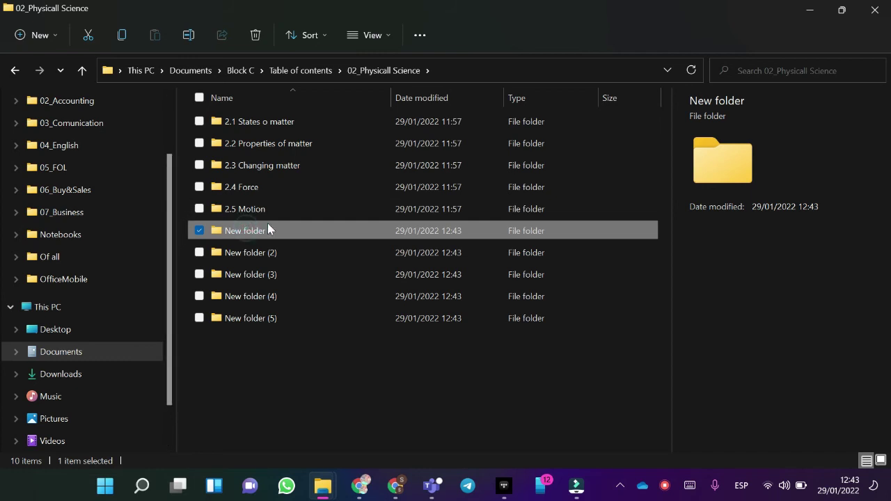
key(alt+Tab)
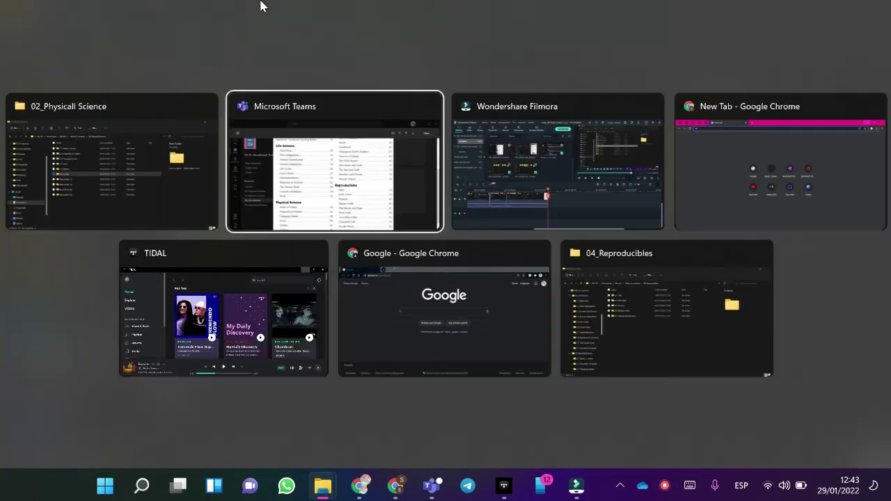
scroll(311, 238, down, 1)
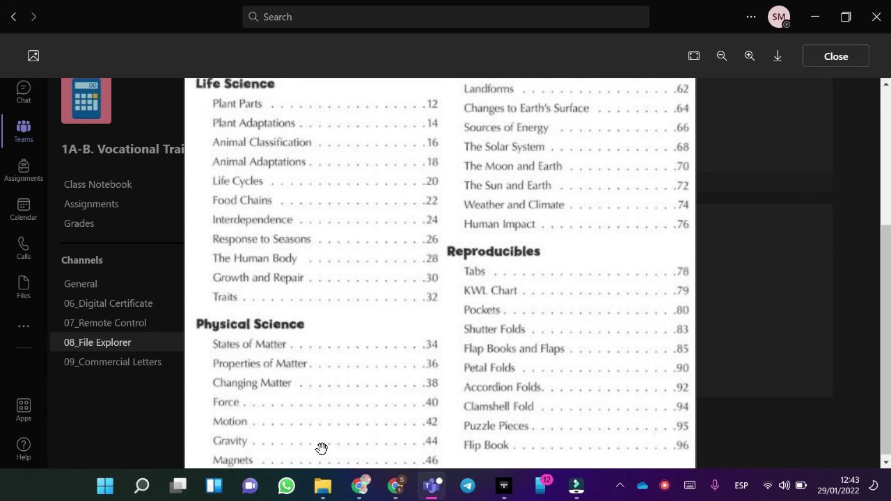
key(alt+Tab)
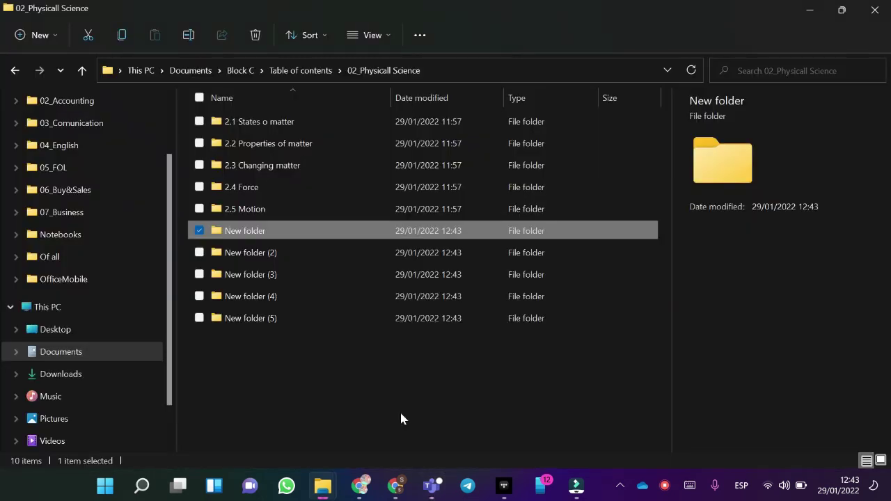
Rename the first new folder in 02_Physicall Science as 2.6 Gravity
click(197, 32)
key(BackSpace)
text(2.6)
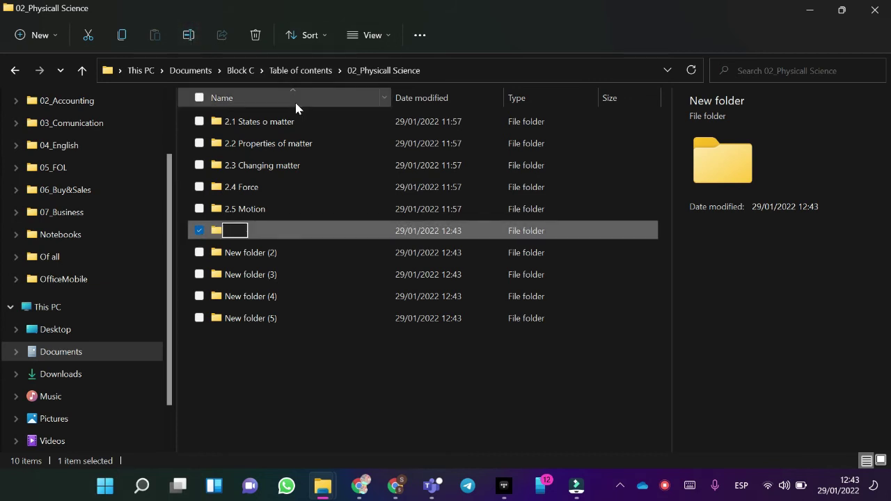
key(Caps_Lock)
text(G)
key(Caps_Lock)
text(ravi)
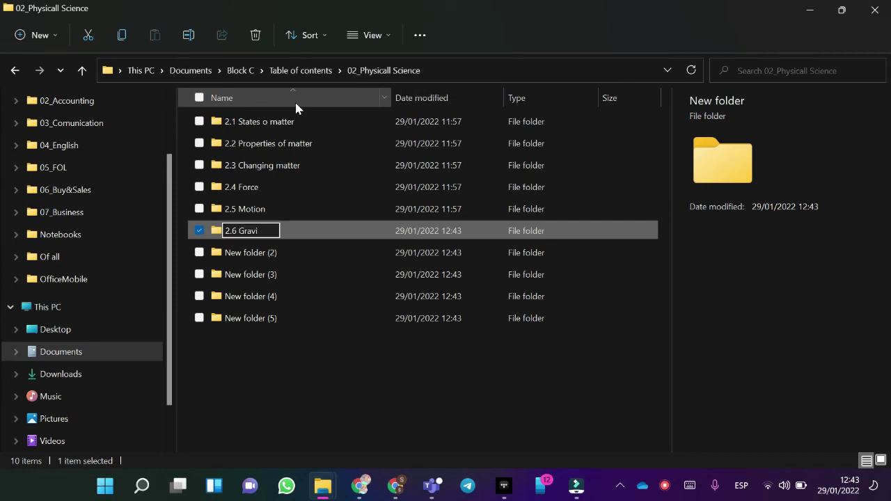
text(ty)
key(Return)
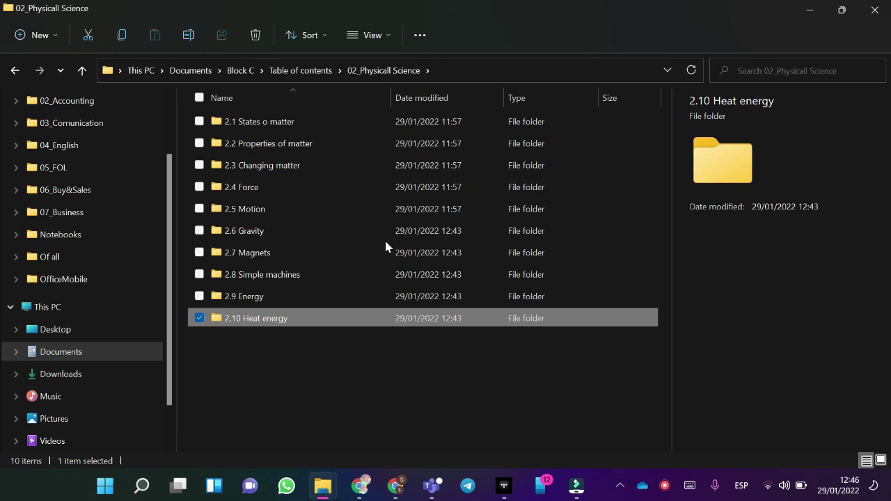
Compare the Physical Science entries in the Teams picture with the subfolders of 02_Physicall Science in File Explorer
key(alt+Tab)
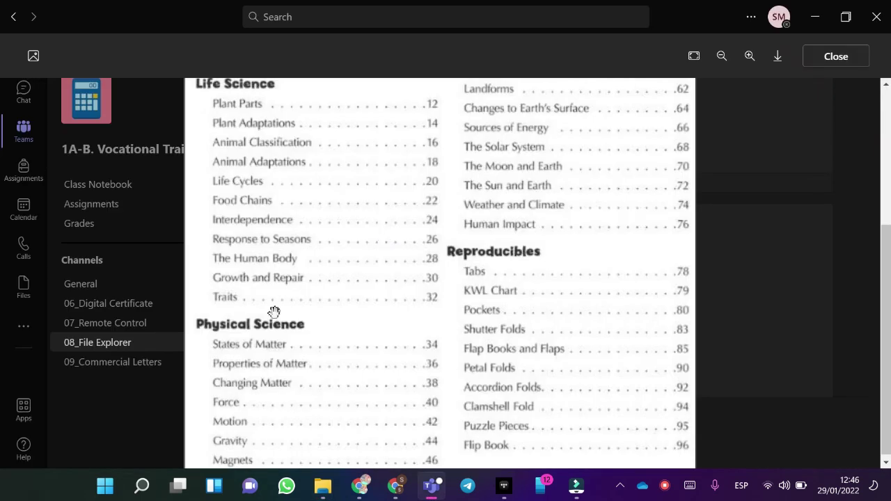
scroll(370, 230, down, 1)
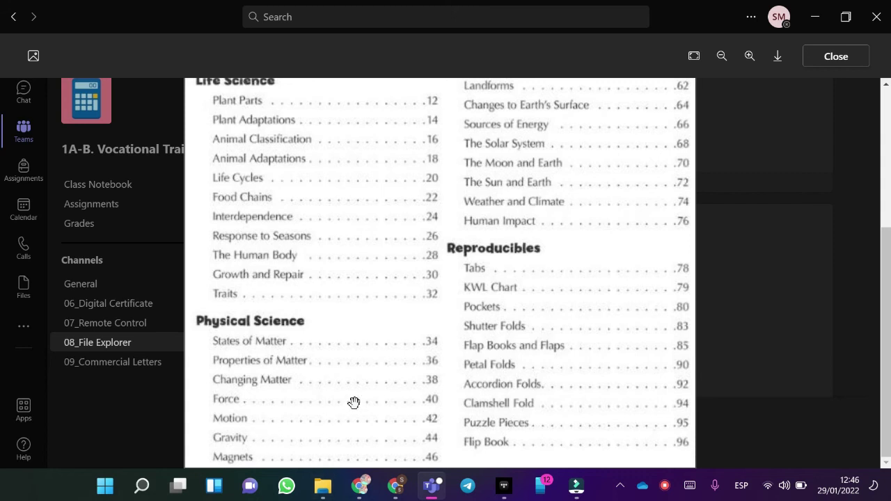
key(alt+Tab)
key(alt+Tab)
scroll(530, 237, up, 5)
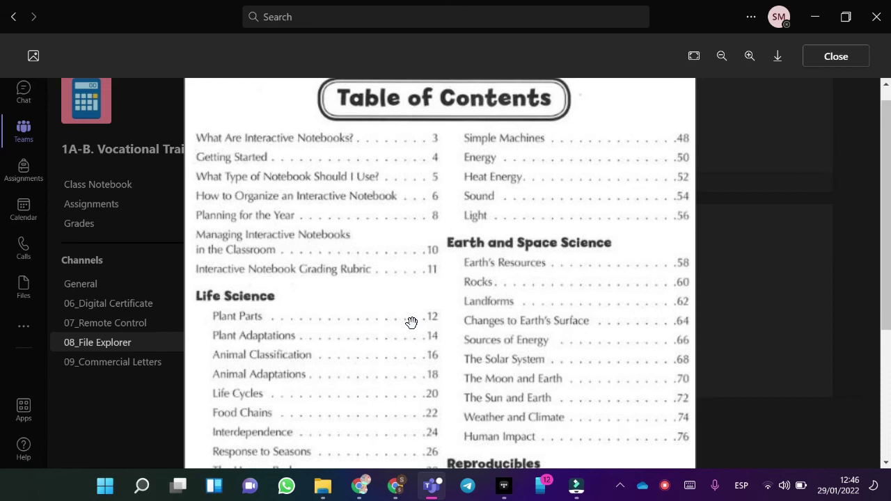
key(alt+Tab)
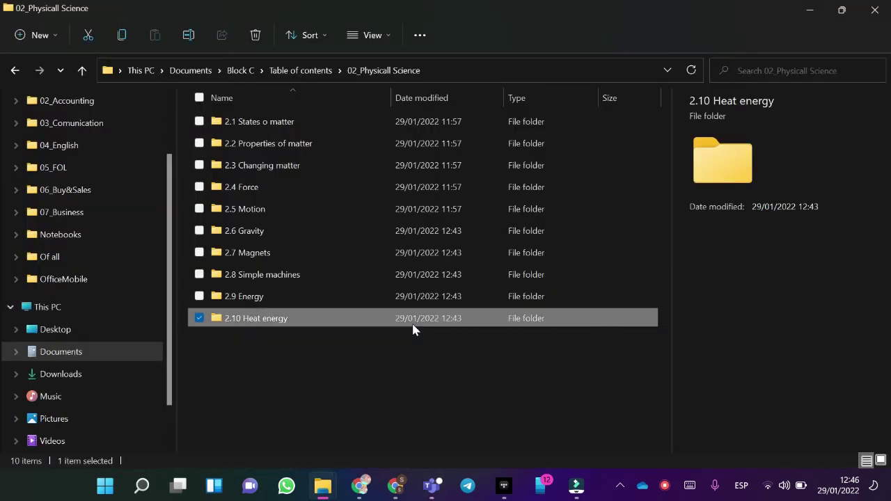
key(alt+Tab)
key(alt+Tab)
Return to the Table of contents folder and open 03_Earth and Space science
click(15, 70)
double_click(230, 167)
click(229, 168)
click(322, 271)
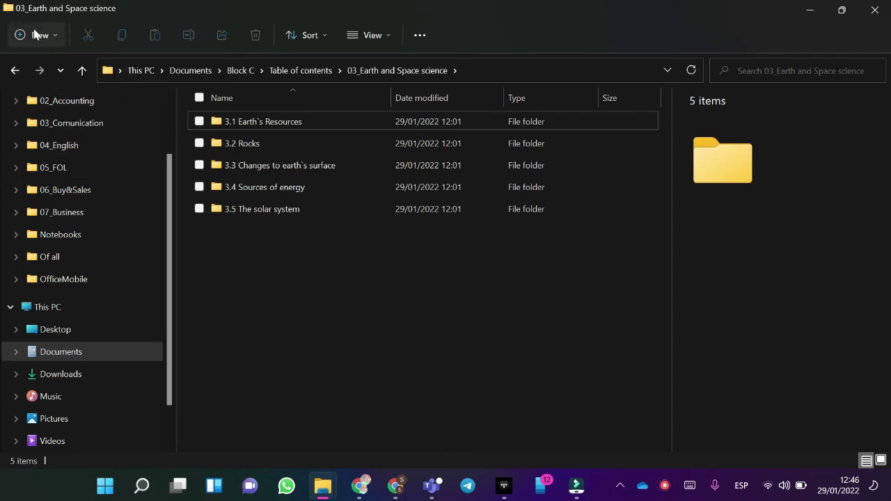
Create five new folders in 03_Earth and Space science, keeping their default names
click(18, 39)
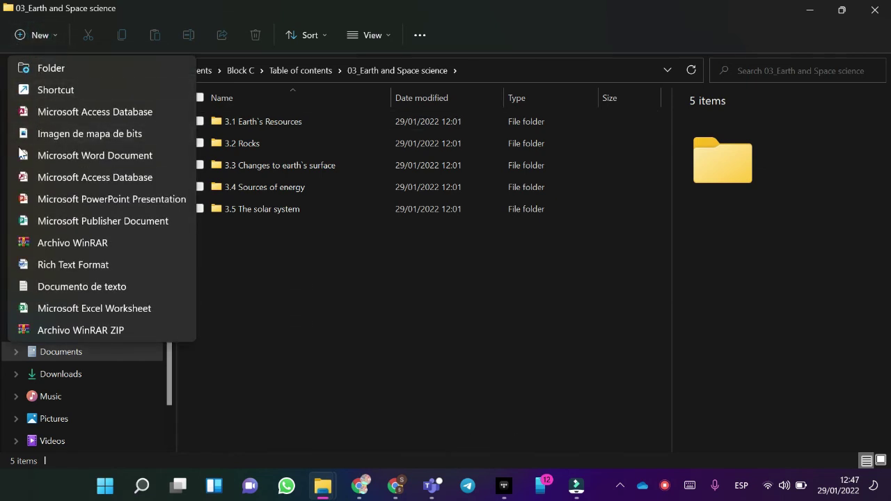
click(59, 71)
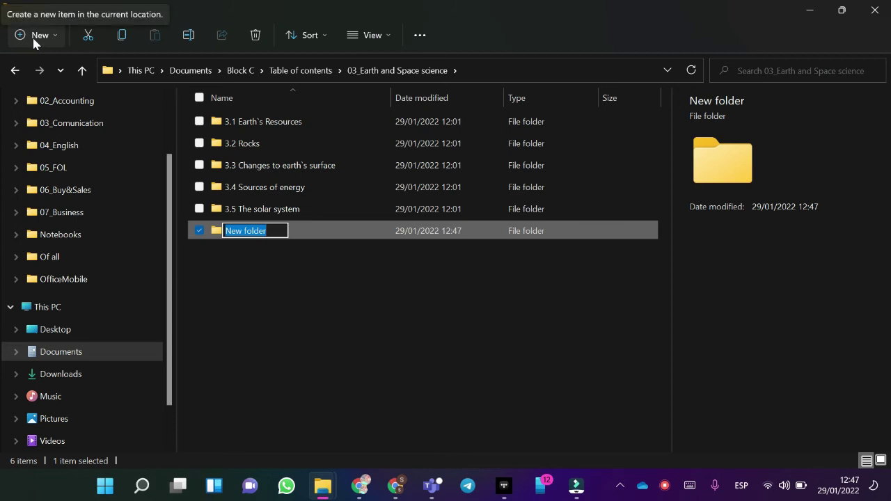
click(33, 38)
click(54, 66)
click(35, 35)
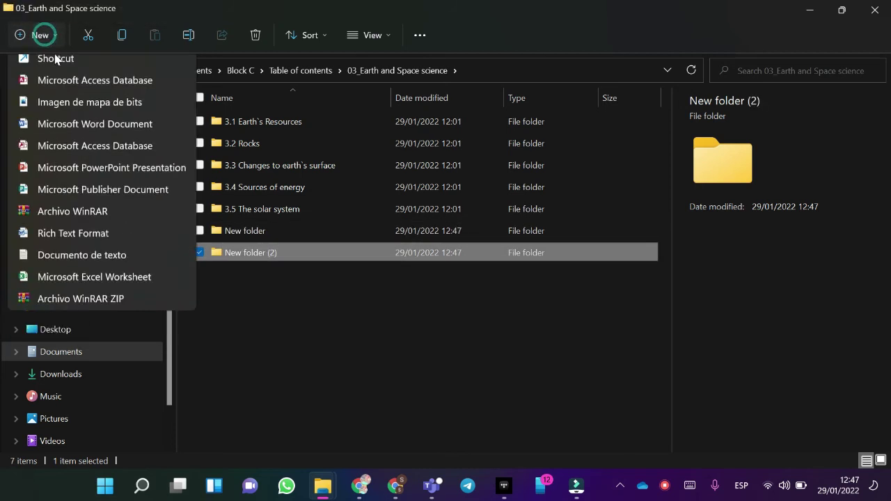
click(46, 67)
click(47, 41)
click(60, 65)
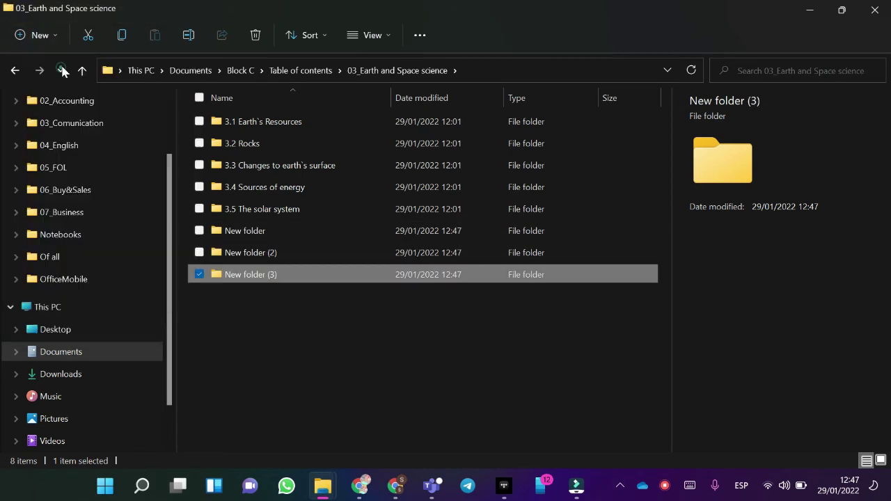
click(40, 35)
click(60, 66)
click(260, 244)
Enter 3.6 as the name of the first new folder in 03_Earth and Space science
click(263, 234)
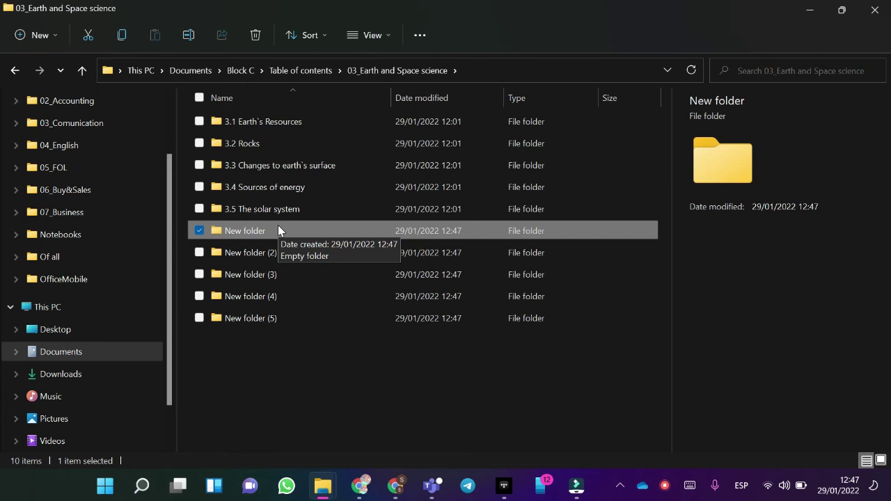
click(189, 36)
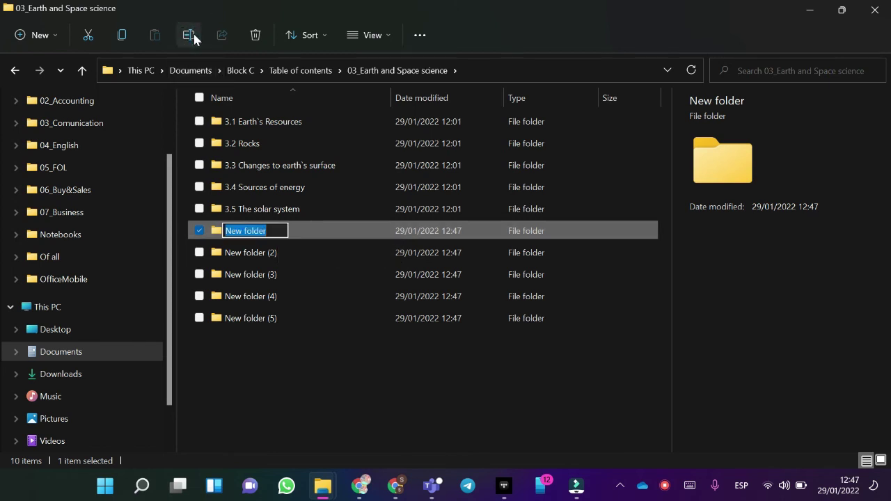
key(BackSpace)
text(3.6)
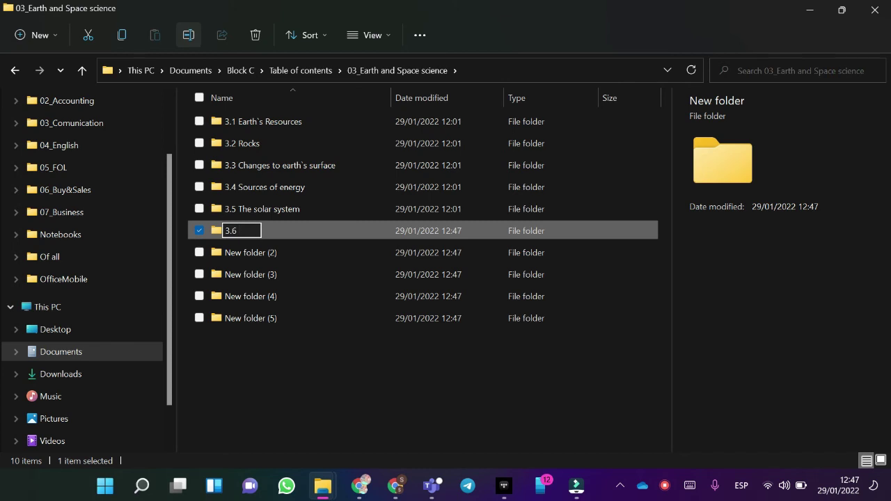
Check the Earth and Space Science entries in the Teams picture, and return to 03_Earth and Space science in File Explorer
key(alt+Tab)
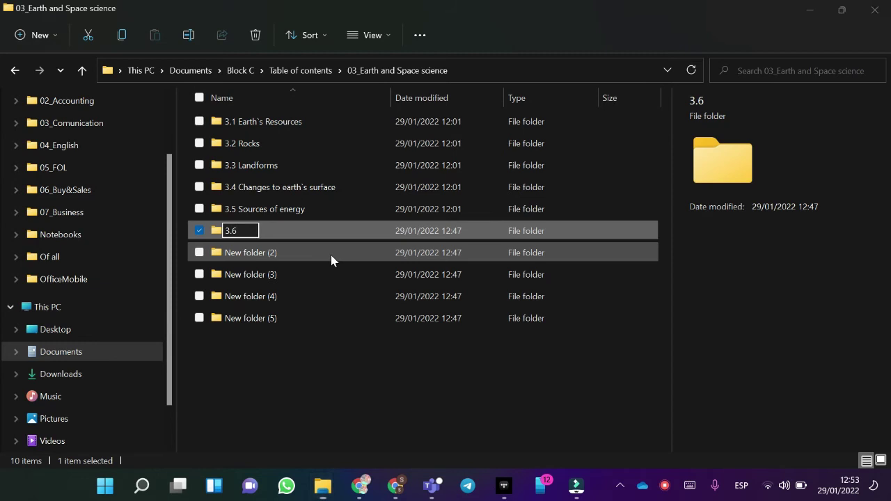
key(alt+Tab)
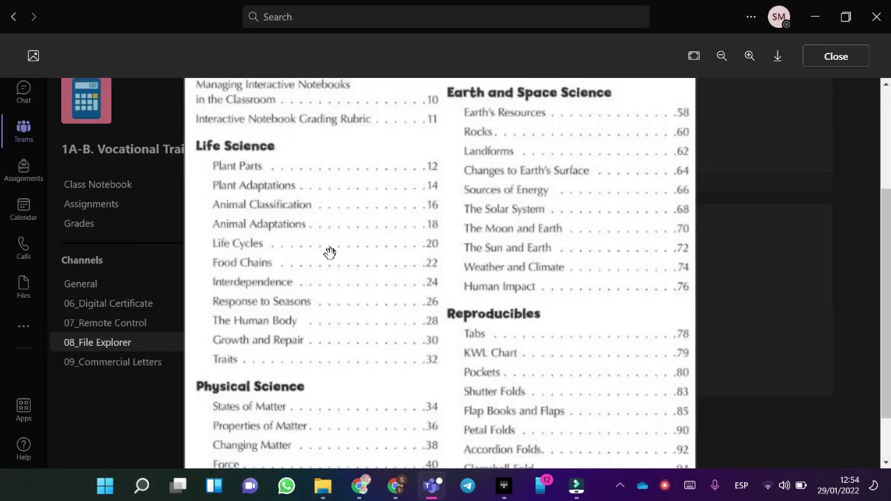
key(alt+Tab)
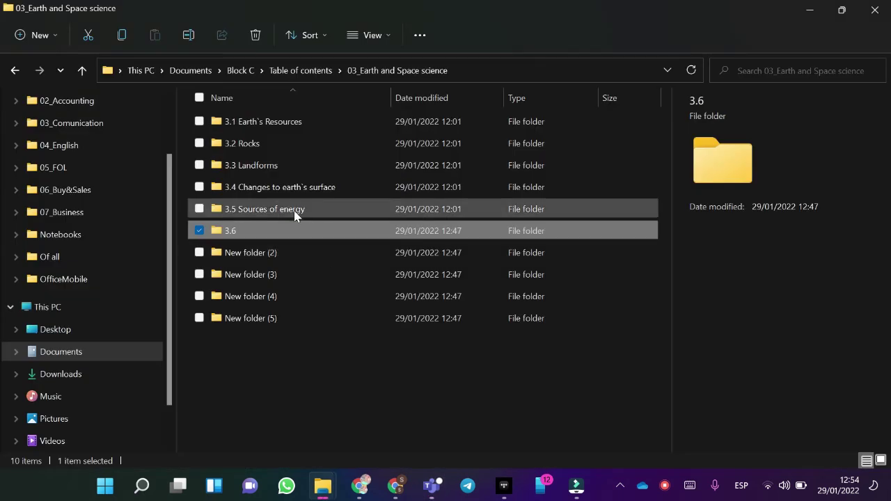
Complete the name of the 3.6 folder so that it reads 3.6 The solar system
click(189, 36)
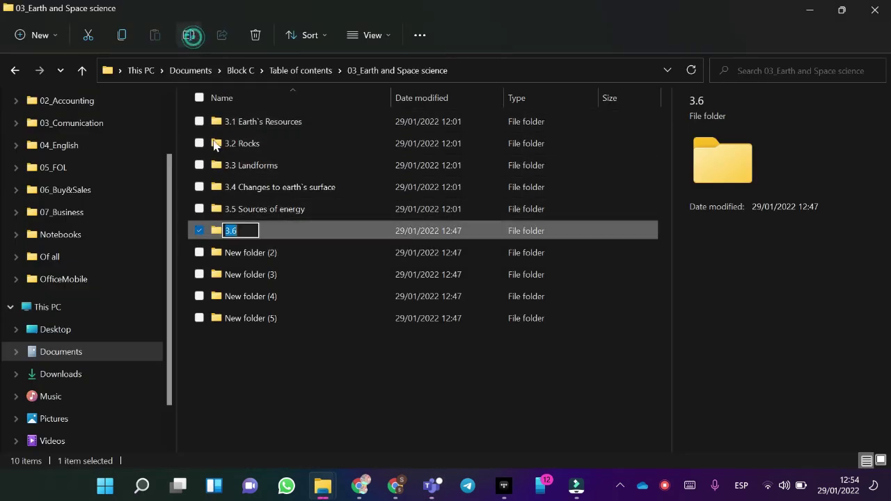
click(249, 230)
key(Caps_Lock)
text(T)
key(Caps_Lock)
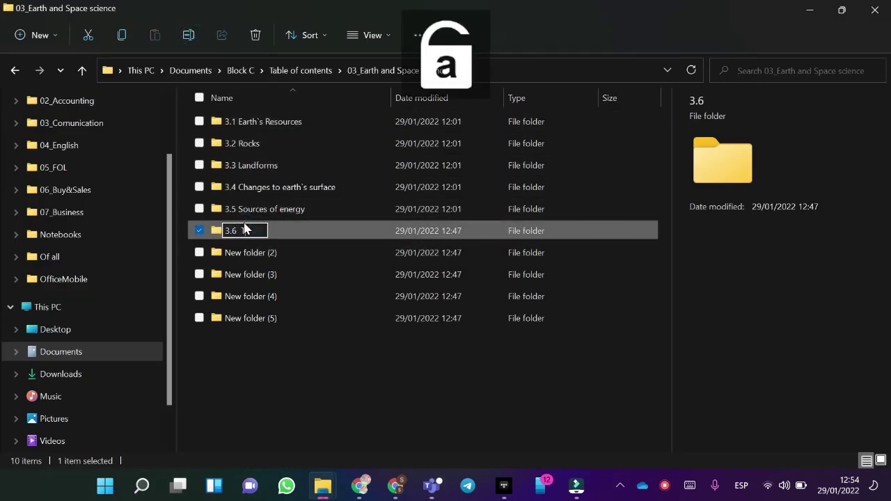
key(Caps_Lock)
key(Caps_Lock)
text(he sola)
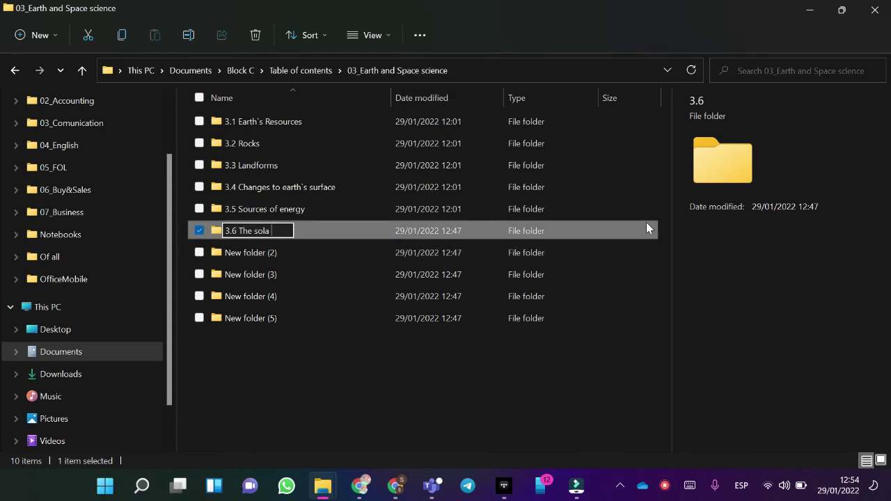
key(Caps_Lock)
key(Caps_Lock)
text(r system)
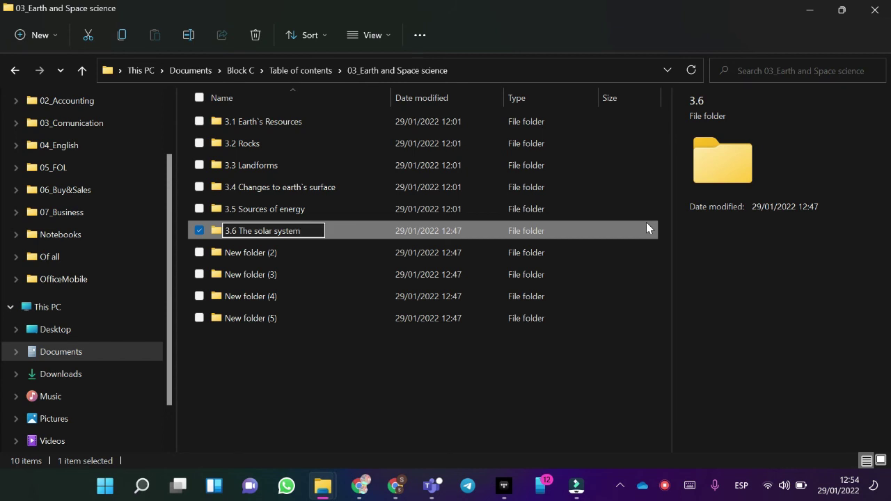
key(Return)
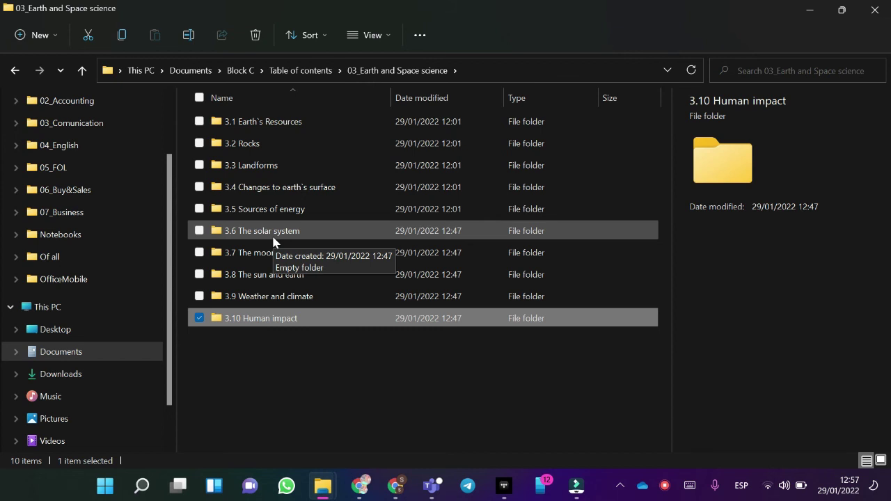
Compare the Earth and Space Science entries in the Teams picture with the subfolders of 03_Earth and Space science in File Explorer
click(557, 396)
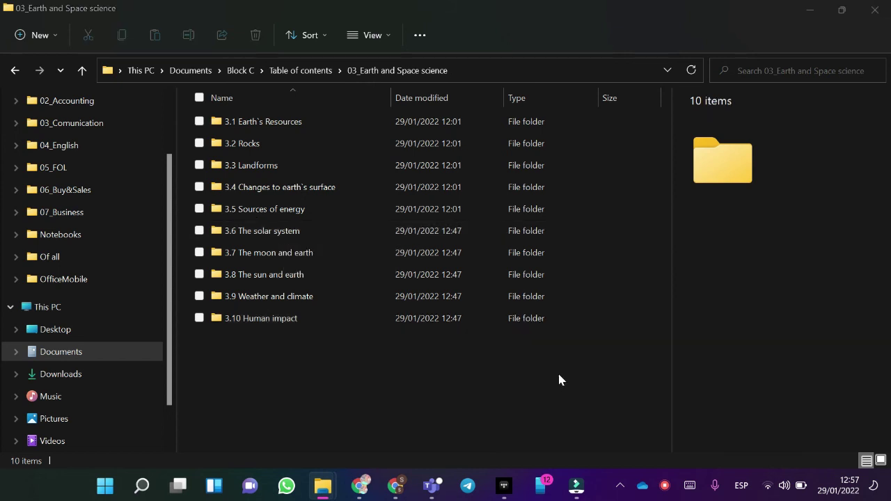
key(alt+Tab)
scroll(547, 388, up, 1)
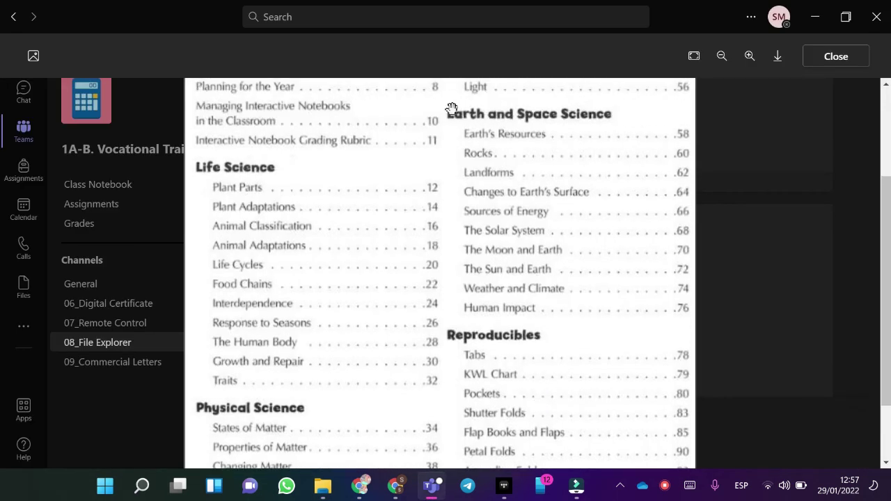
key(alt+Tab)
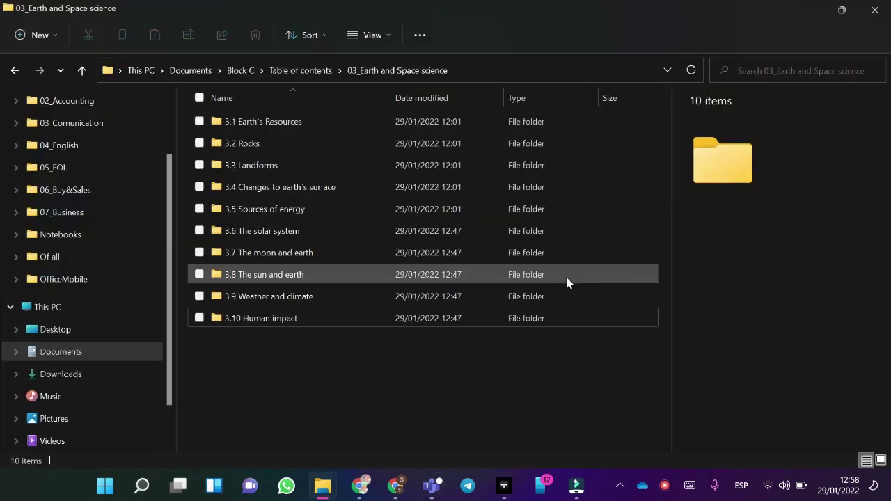
key(alt+Tab)
key(alt+Tab)
key(alt+Tab)
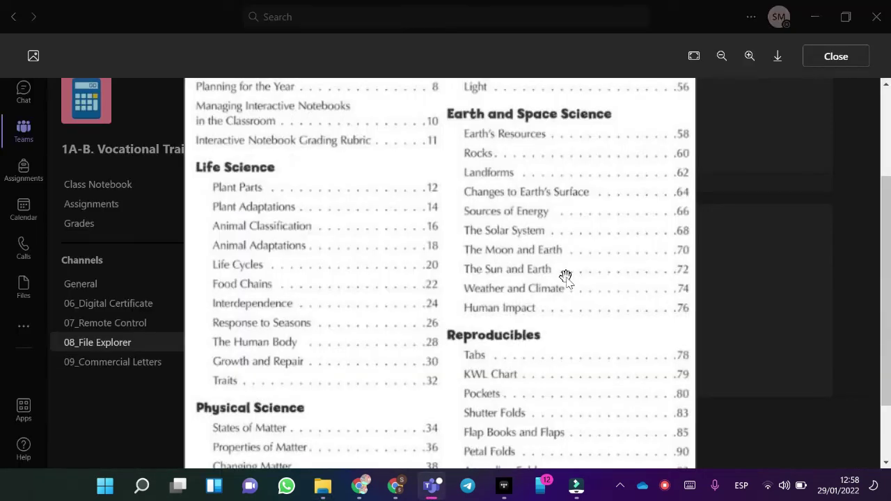
key(alt+Tab)
key(alt+Tab)
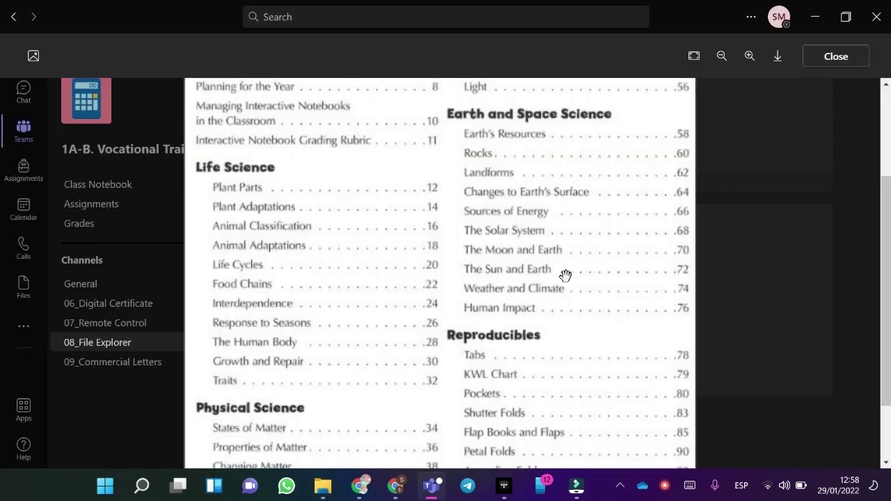
key(alt+Tab)
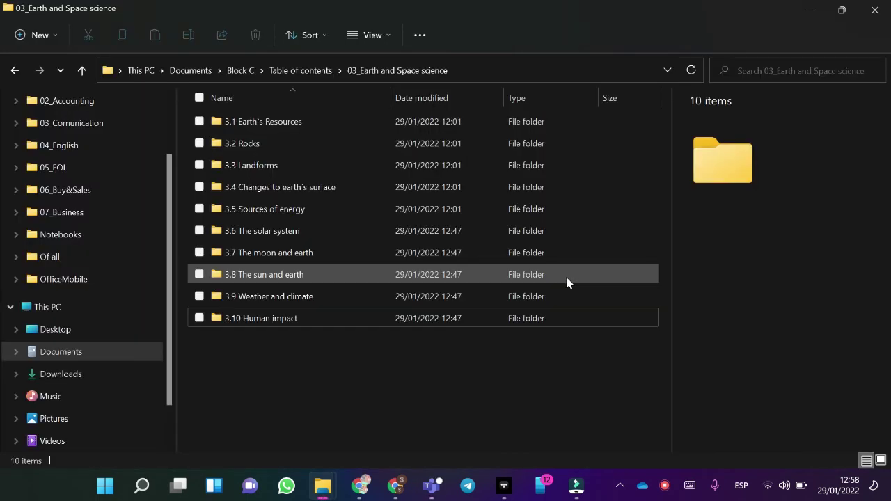
Open the 04_Reproducibles folder inside Table of contents and create five new folders in it
click(16, 71)
double_click(259, 192)
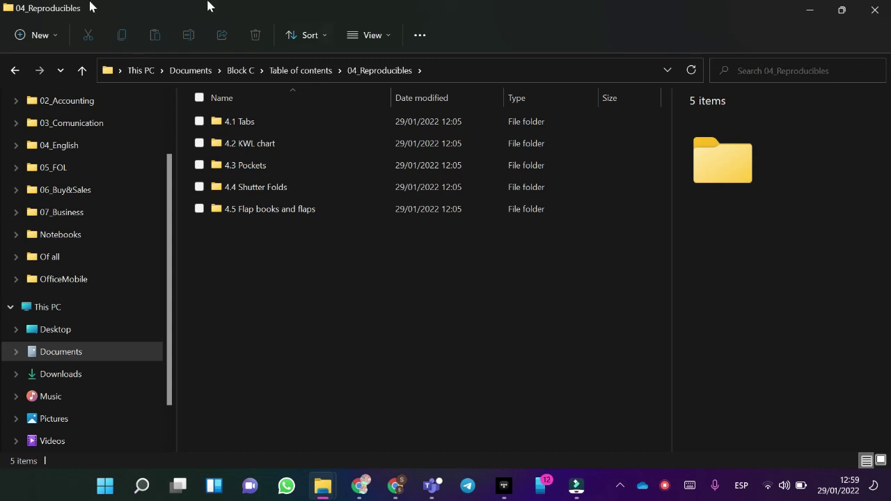
click(34, 34)
click(53, 43)
click(39, 35)
click(61, 65)
click(39, 34)
click(61, 66)
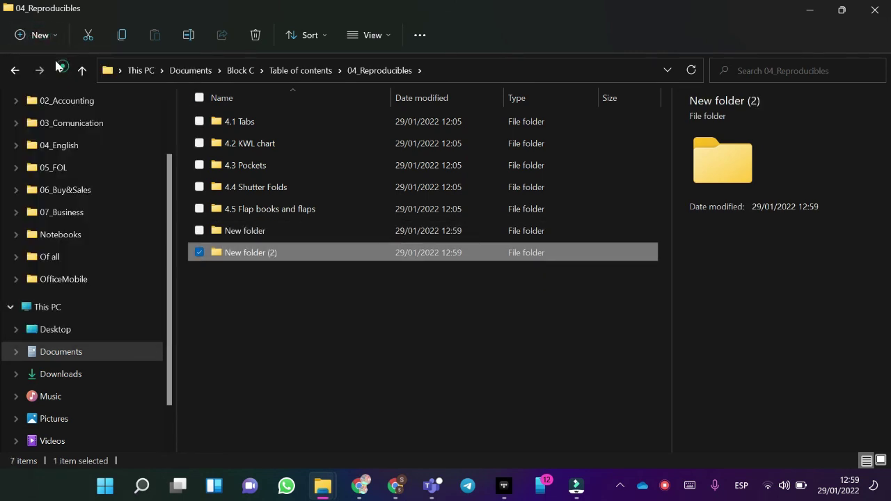
click(36, 34)
click(64, 68)
click(39, 34)
click(61, 67)
Check the Reproducibles entries in the Teams picture and rename the first new folder in 04_Reproducibles as 4.6 Petal folds in File Explorer
click(254, 231)
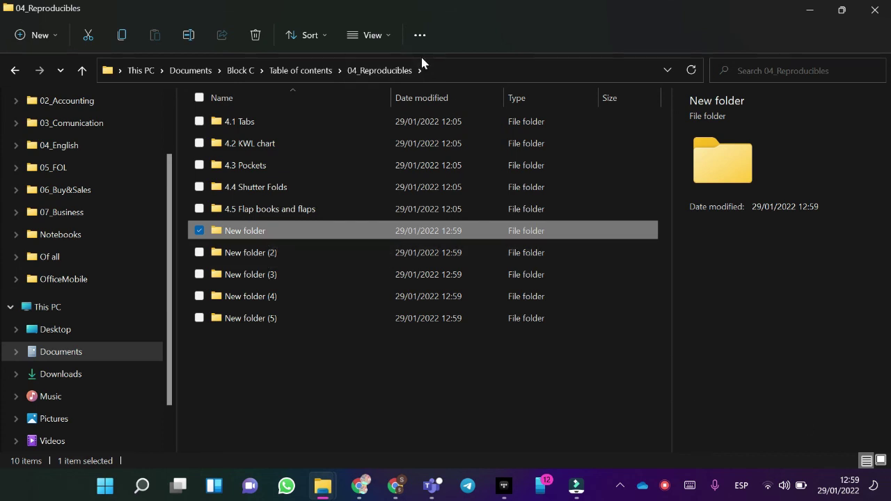
key(alt+Tab)
scroll(528, 201, down, 2)
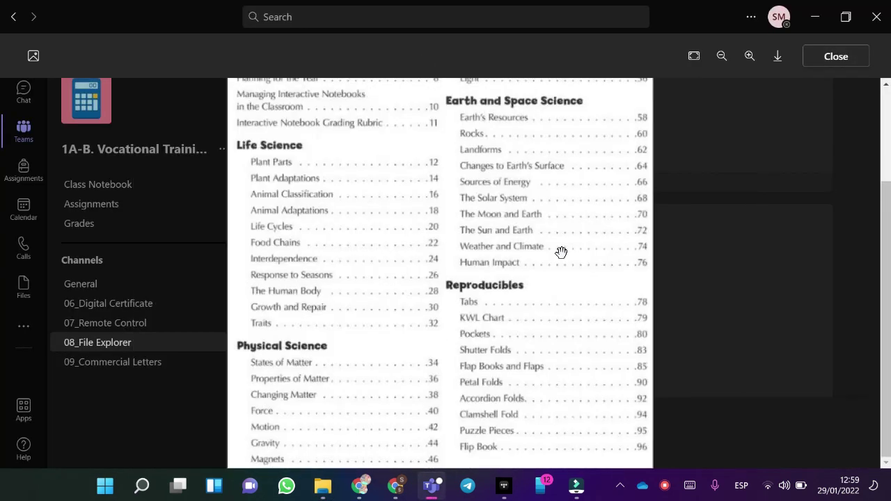
scroll(557, 335, down, 2)
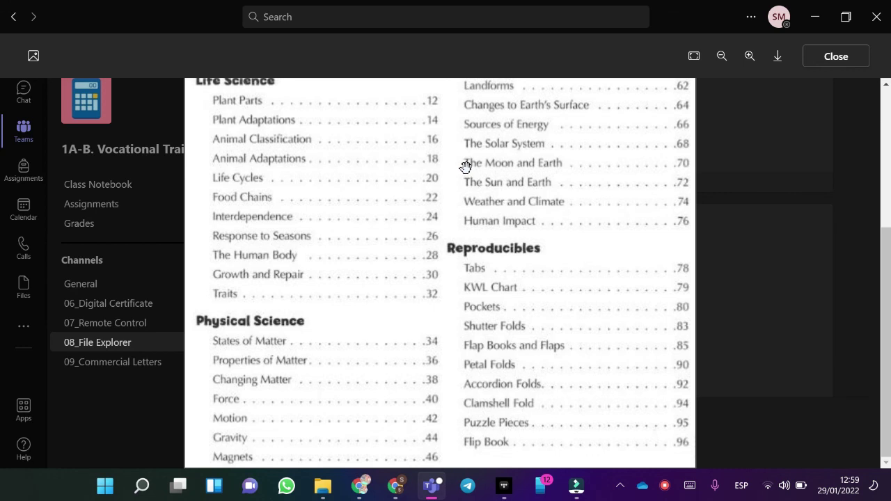
key(alt+Tab)
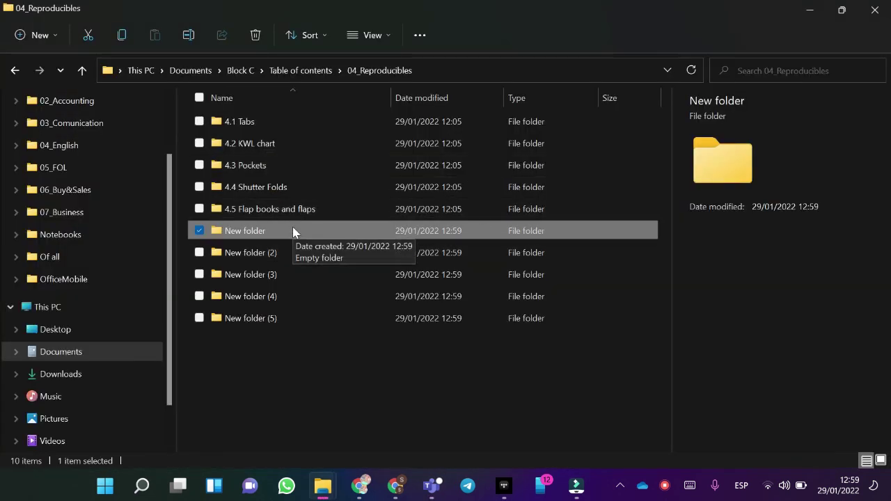
click(188, 36)
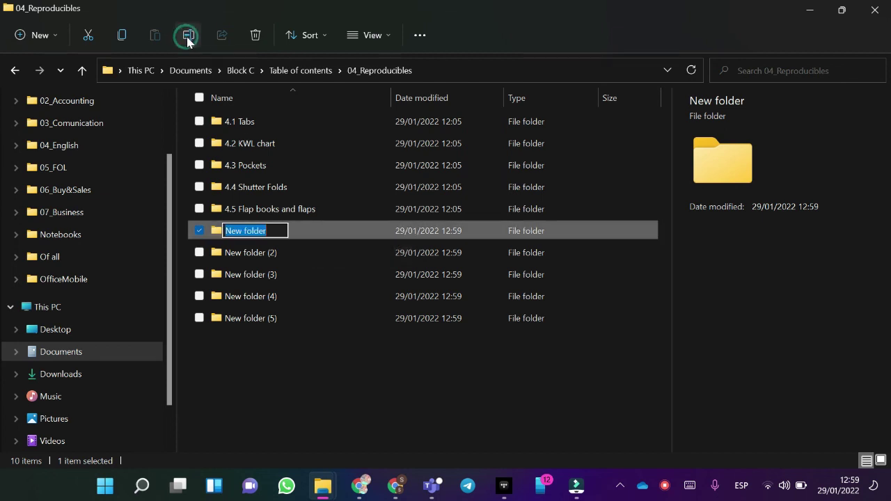
key(BackSpace)
text(4.6)
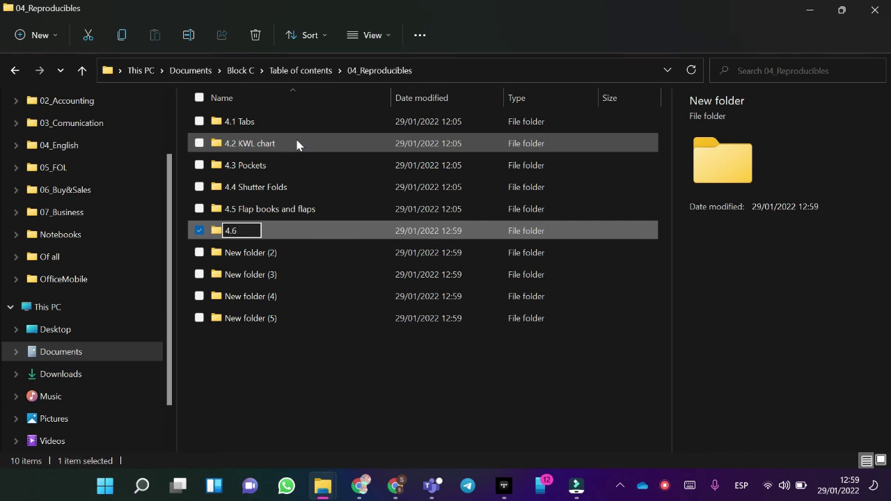
key(Caps_Lock)
text(P)
key(Caps_Lock)
text(etal f)
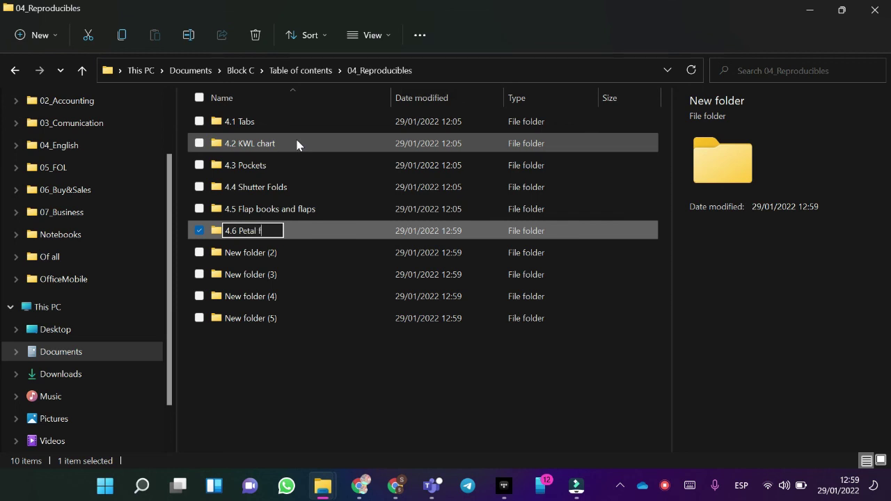
text(olds)
key(Return)
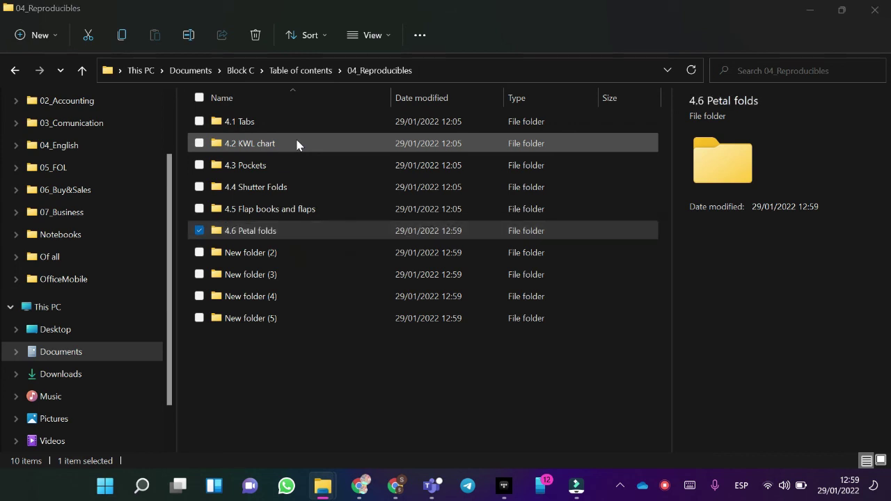
Compare the Reproducibles entries in the Teams picture with the subfolders of 04_Reproducibles in File Explorer
key(alt+Tab)
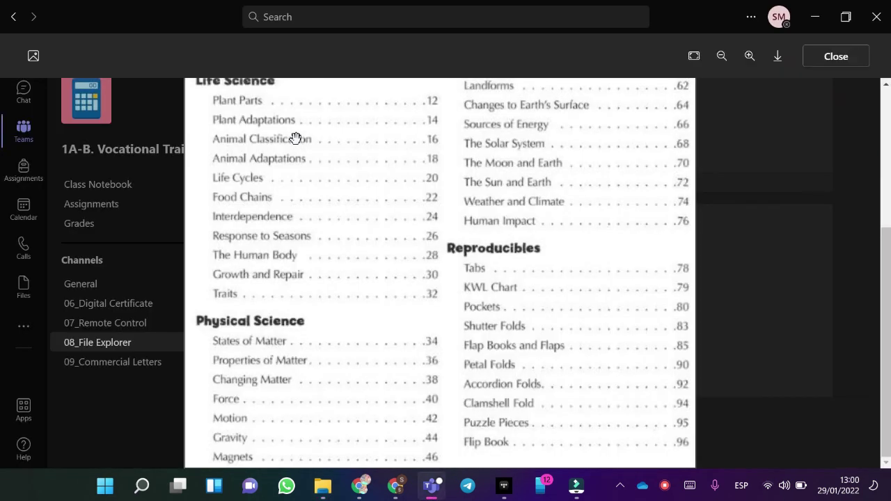
key(alt+Tab)
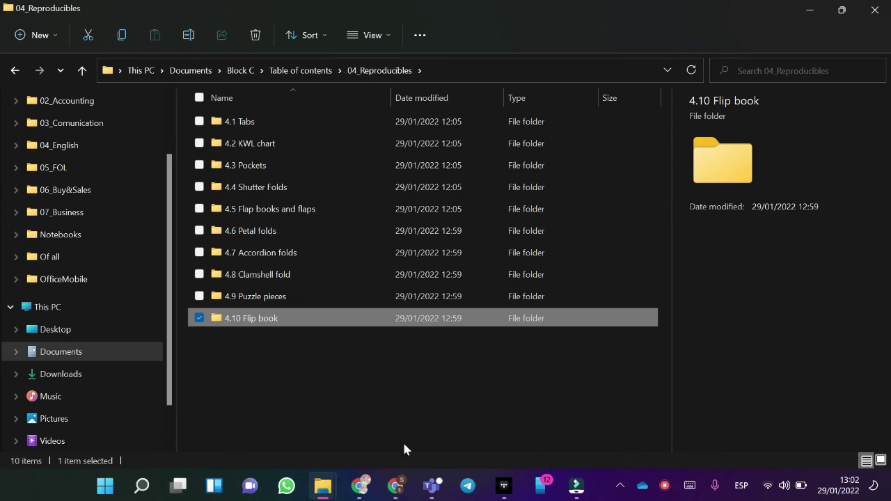
key(alt+Tab)
key(alt+Tab)
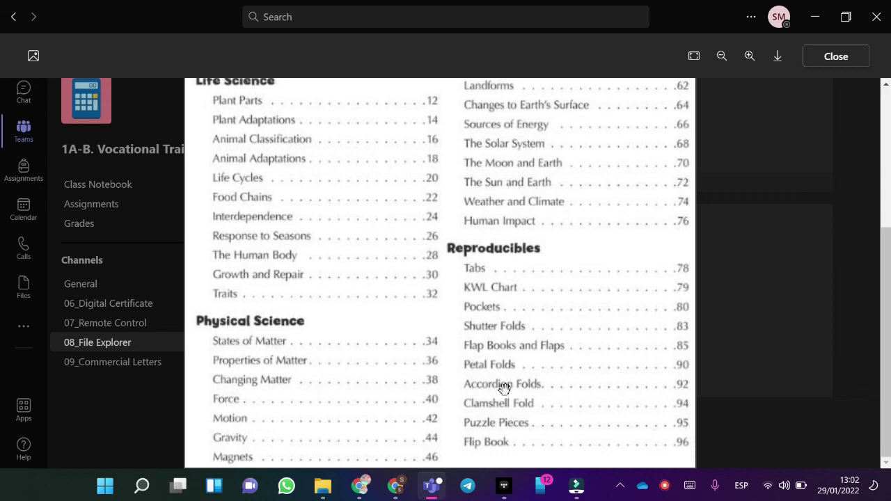
key(alt+Tab)
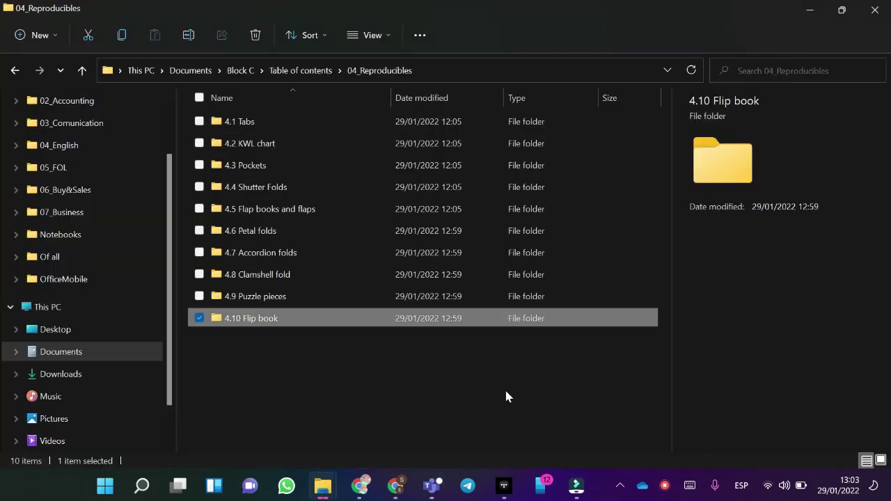
key(alt+Tab)
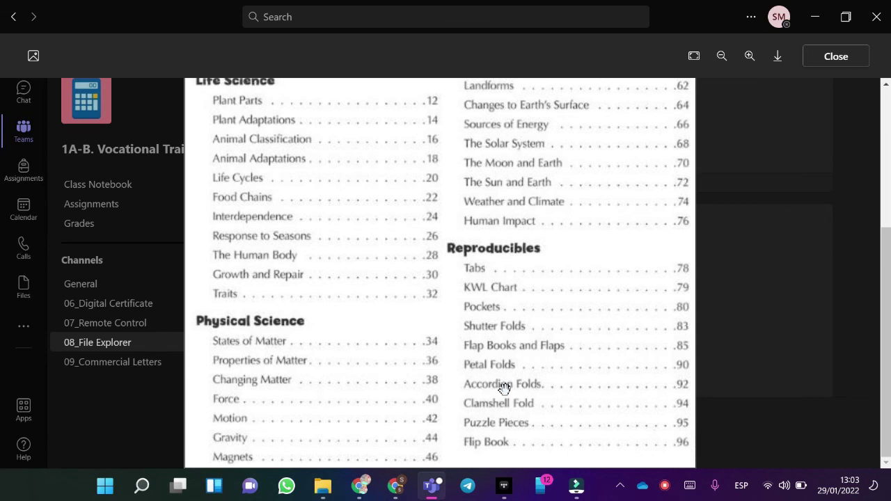
key(alt+Tab)
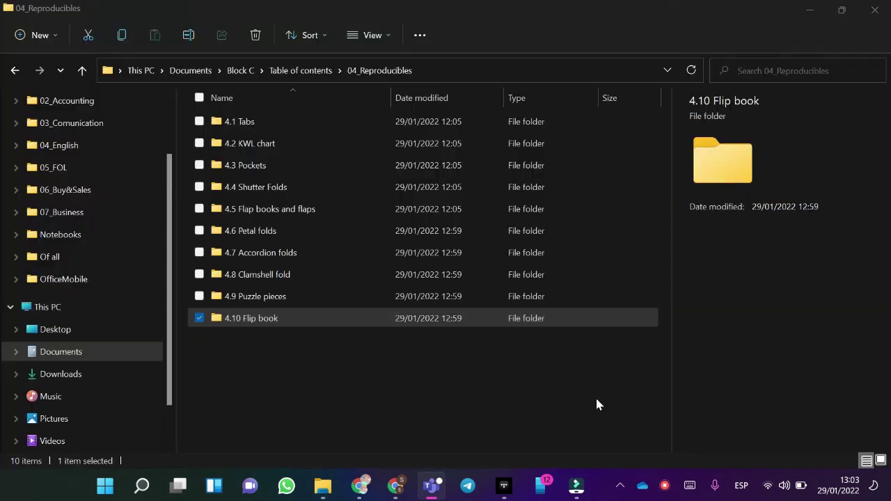
key(alt+Tab)
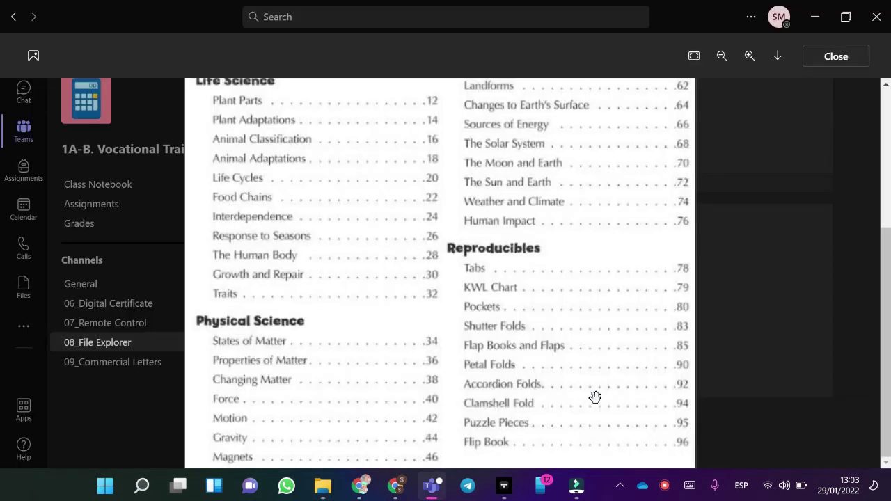
key(alt+Tab)
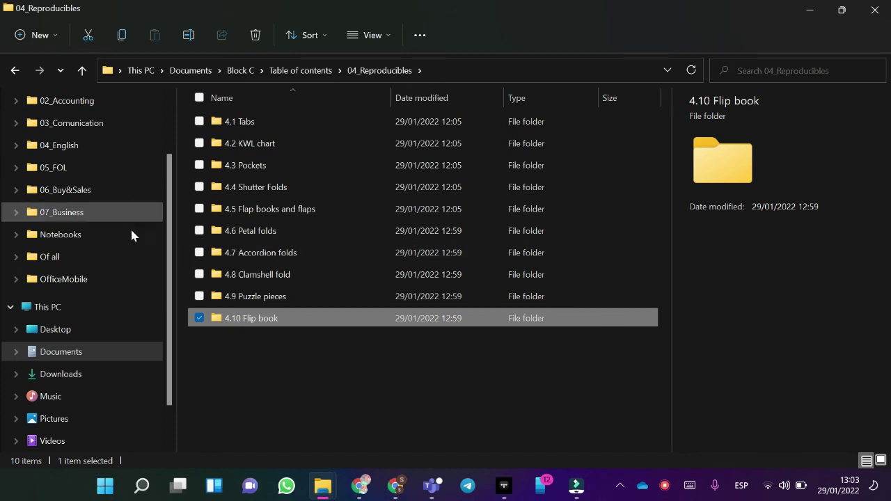
Expand Documents, Block C and Table of contents in the folder tree to show the four section folders
scroll(83, 163, up, 2)
scroll(111, 348, down, 2)
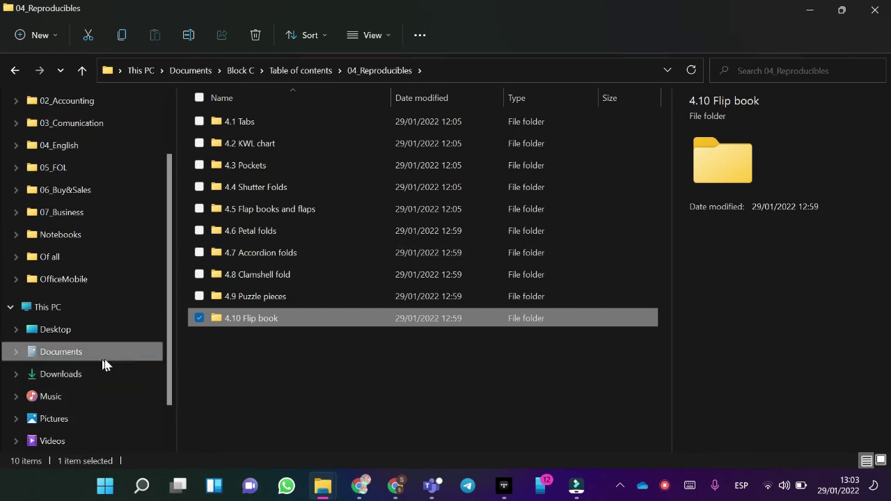
click(16, 351)
scroll(129, 358, down, 2)
scroll(129, 358, down, 1)
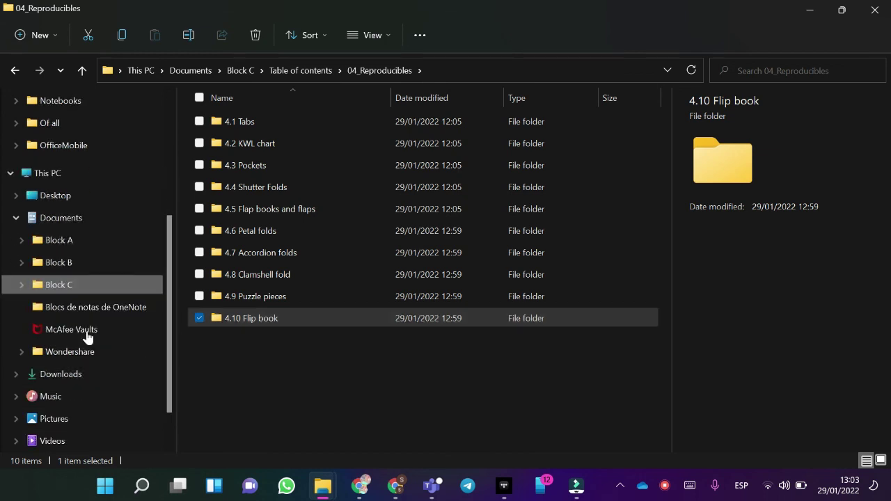
click(22, 285)
click(27, 308)
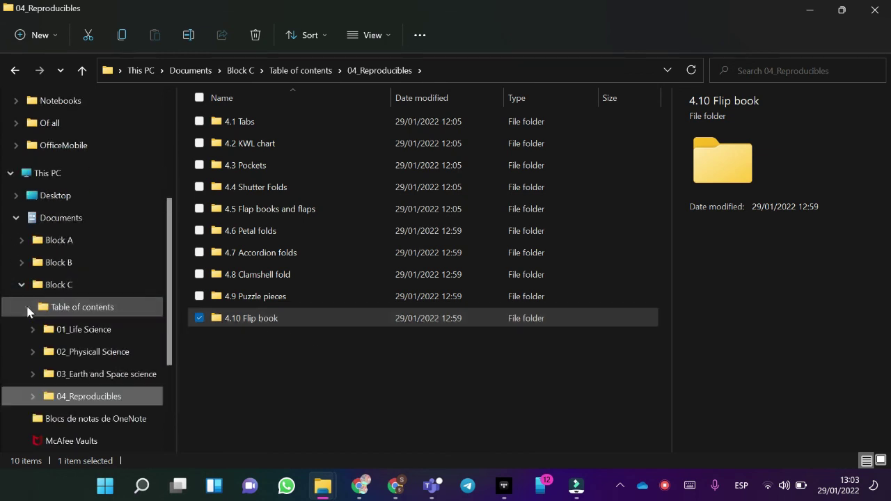
Expand 01_Life Science, 02_Physicall Science, 03_Earth and Space science and 04_Reproducibles in the folder tree to show their subfolders
scroll(139, 309, down, 1)
click(31, 261)
scroll(63, 310, down, 2)
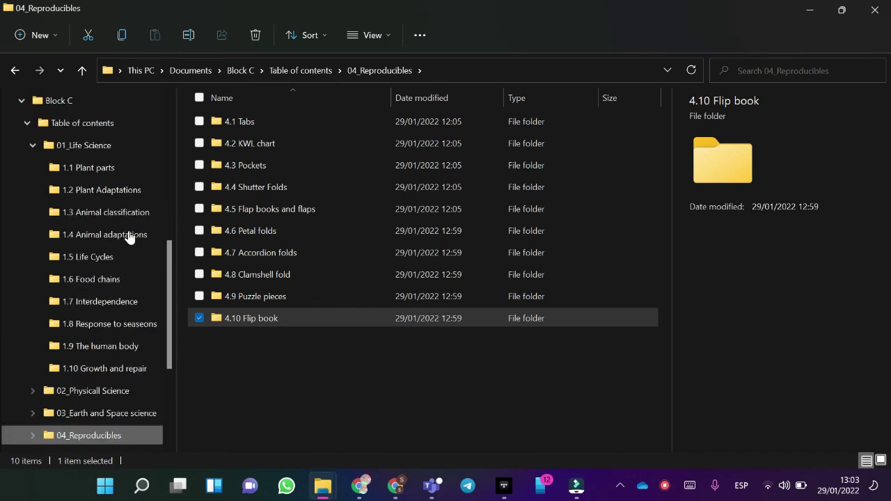
click(33, 365)
scroll(154, 307, down, 1)
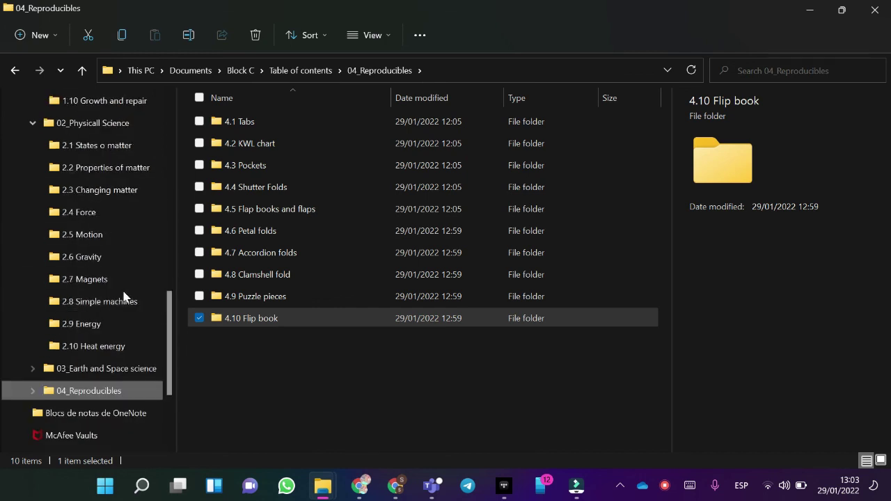
click(35, 366)
scroll(146, 333, down, 2)
scroll(149, 327, down, 2)
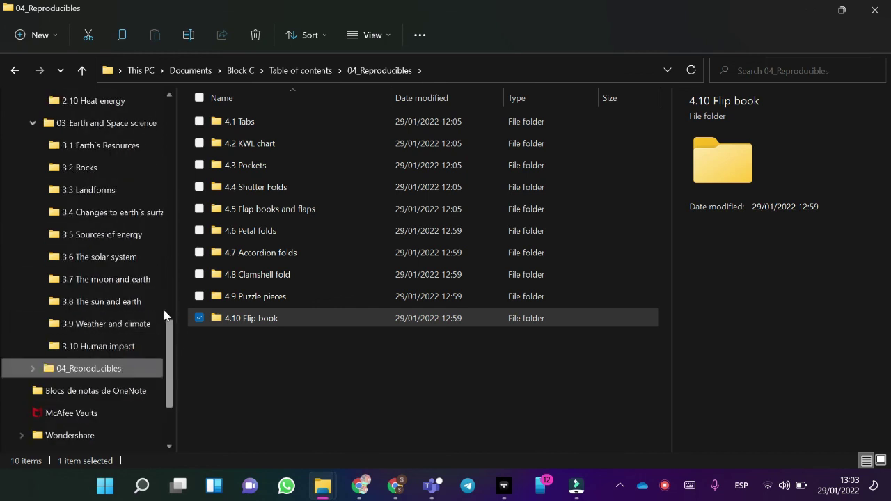
click(33, 368)
scroll(156, 302, down, 1)
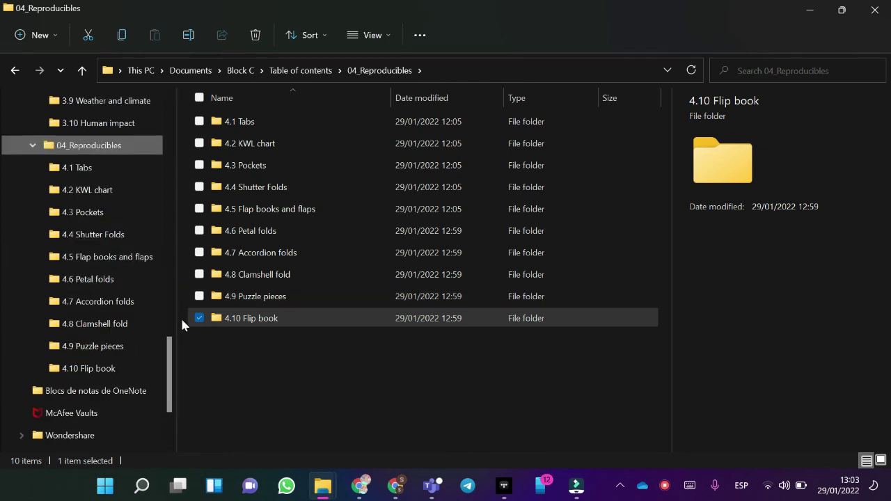
Review the expanded section subfolders in the folder tree, deselect the 4.10 Flip book folder, and switch to the Table of Contents picture in Teams
scroll(176, 285, up, 4)
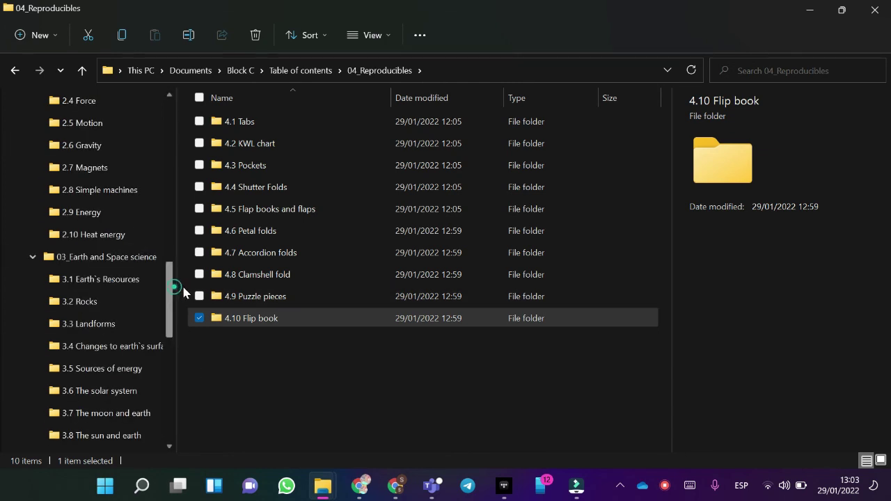
scroll(167, 310, down, 1)
scroll(156, 335, down, 4)
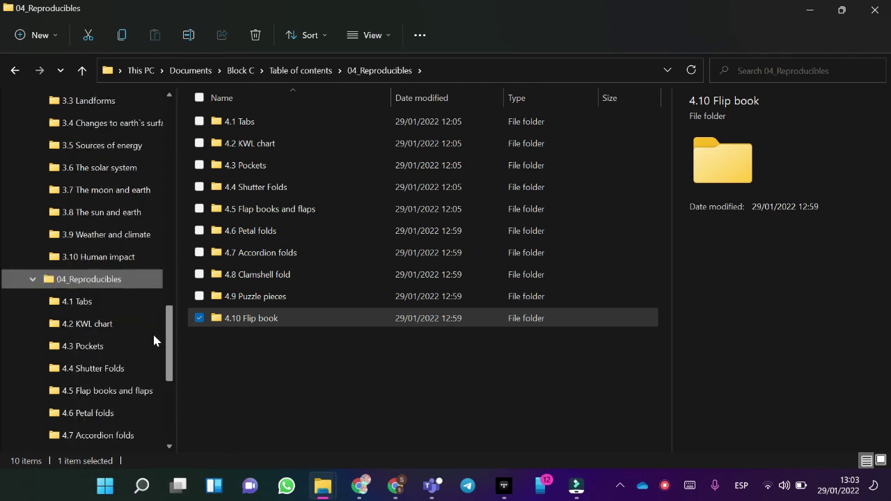
scroll(160, 348, up, 7)
scroll(154, 237, up, 6)
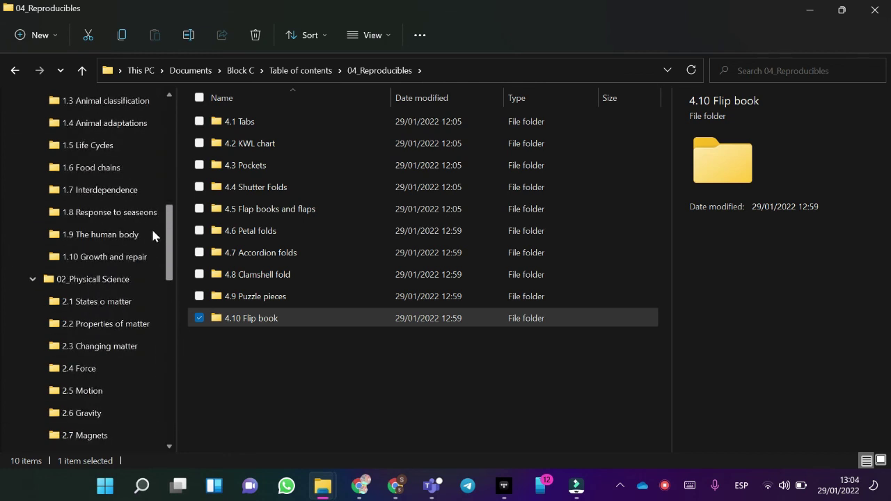
scroll(165, 195, down, 1)
click(209, 389)
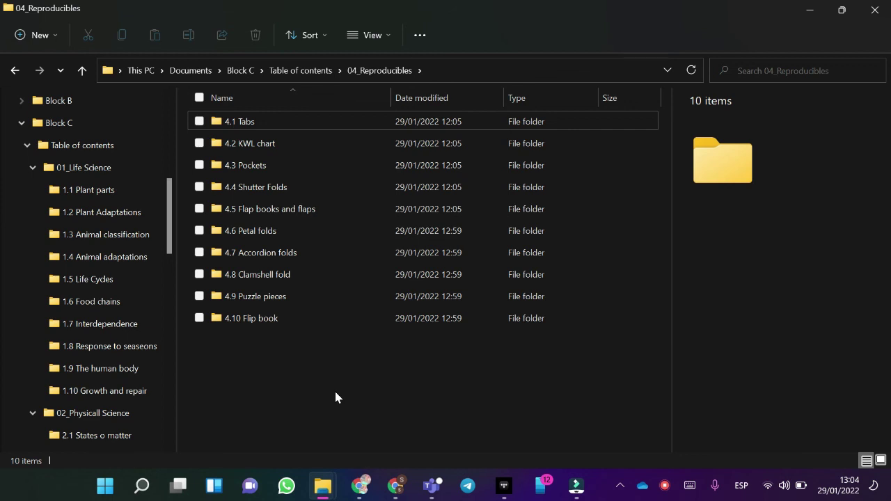
key(alt+Tab)
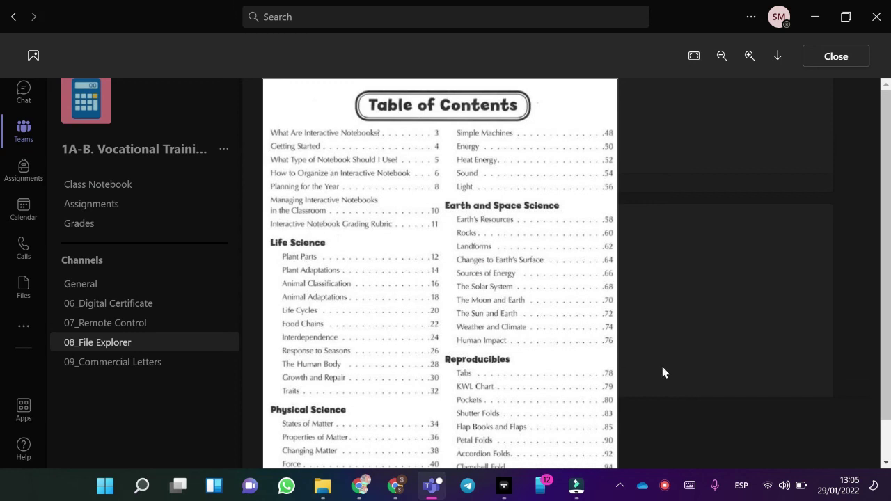